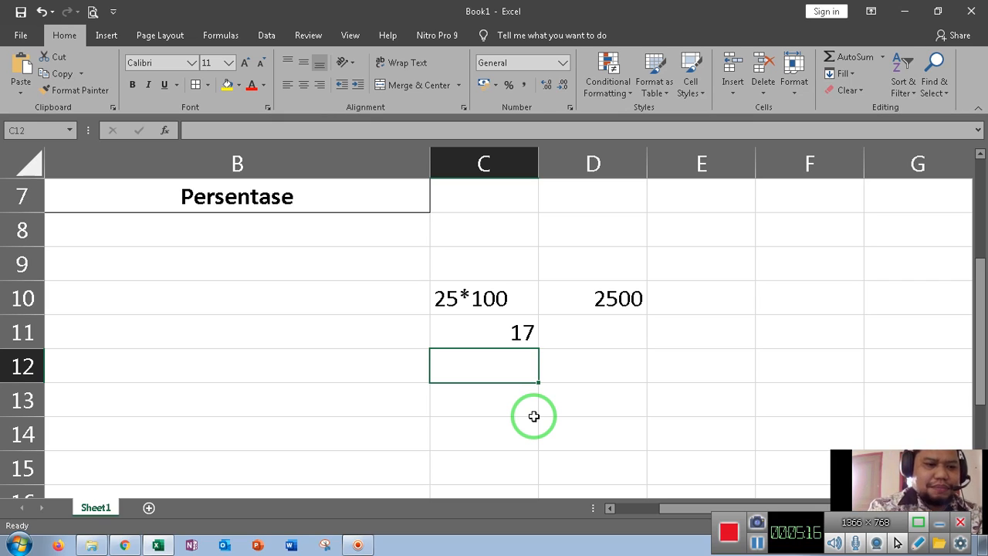
# - Enter the formula =2+3*5 in cell C12 and reopen it to review the order of operations
pyautogui.write('2')
pyautogui.press('BackSpace')
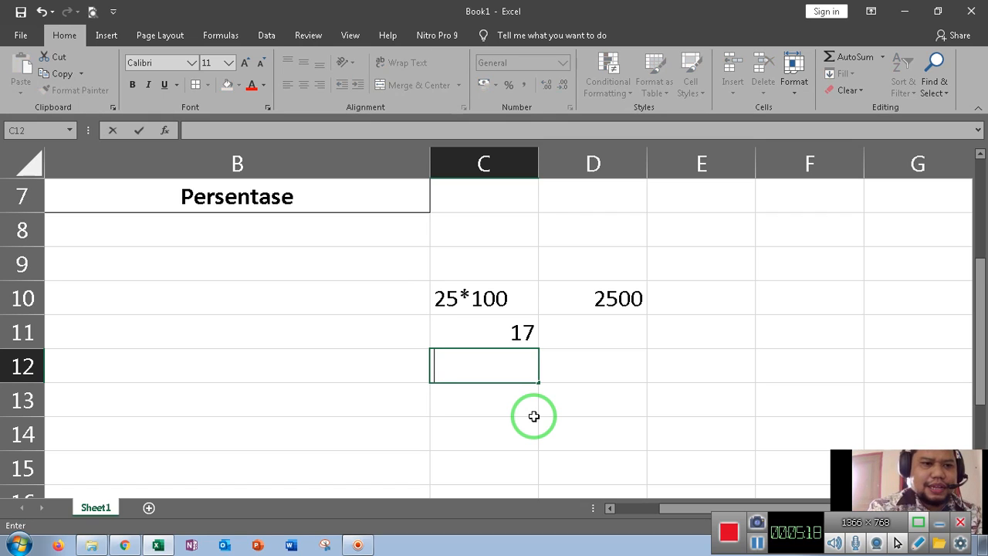
pyautogui.write('=2+')
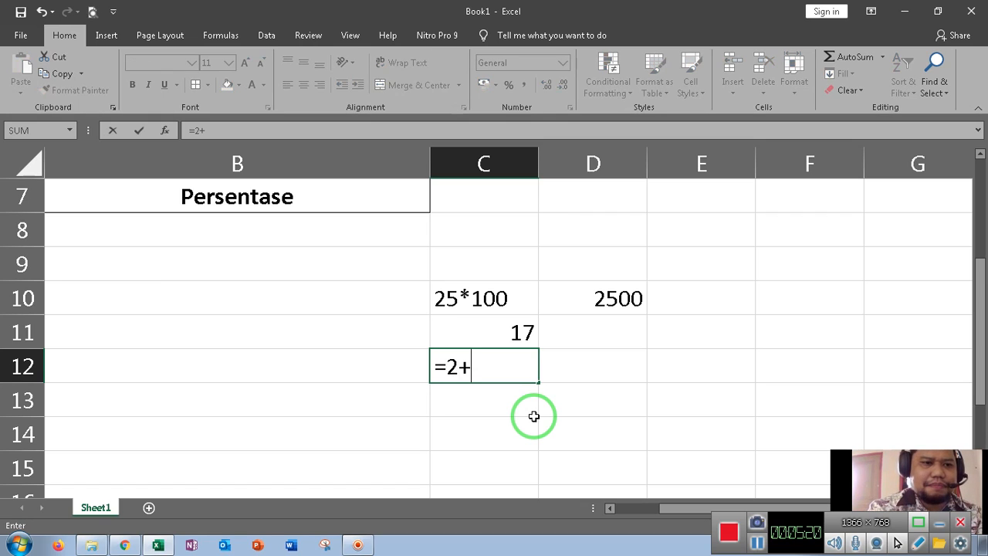
pyautogui.write('3*5')
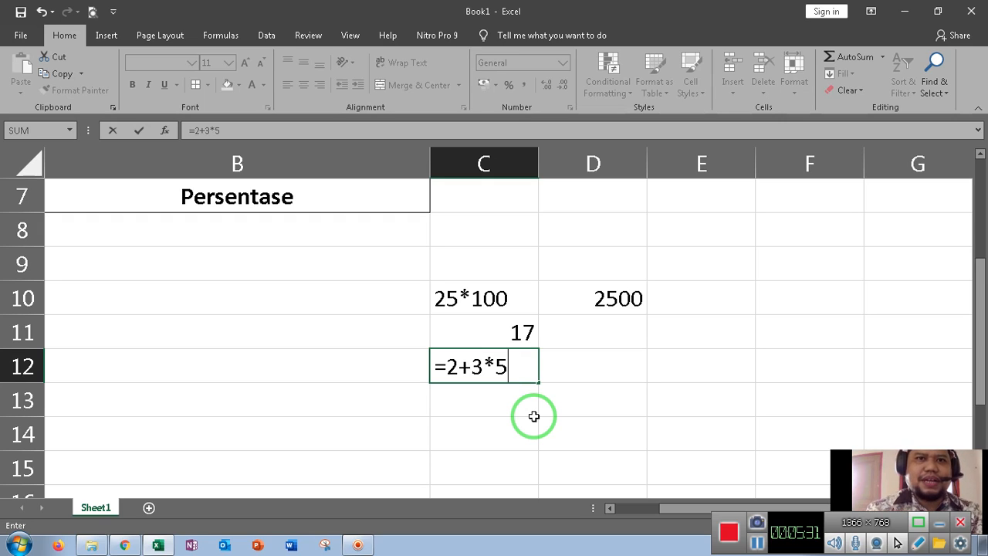
pyautogui.press('Return')
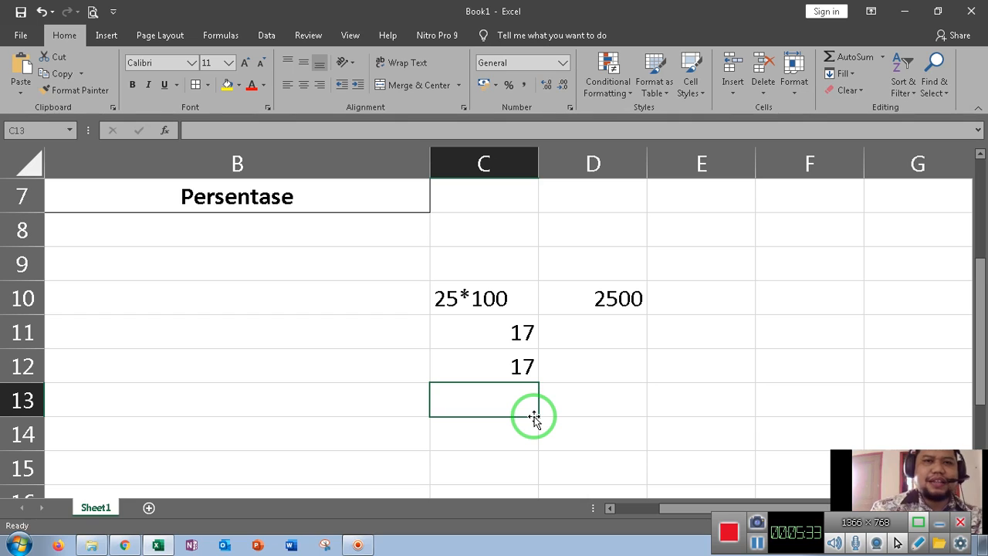
pyautogui.doubleClick(512, 371)
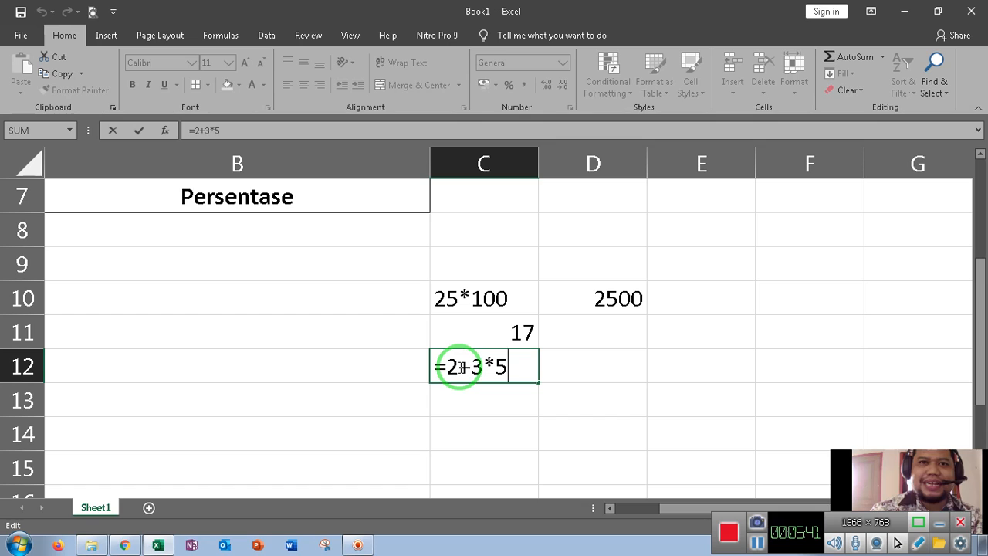
# - Enter the formula =5*(4-3) in cell C13 and review it in the cell
pyautogui.click(512, 394)
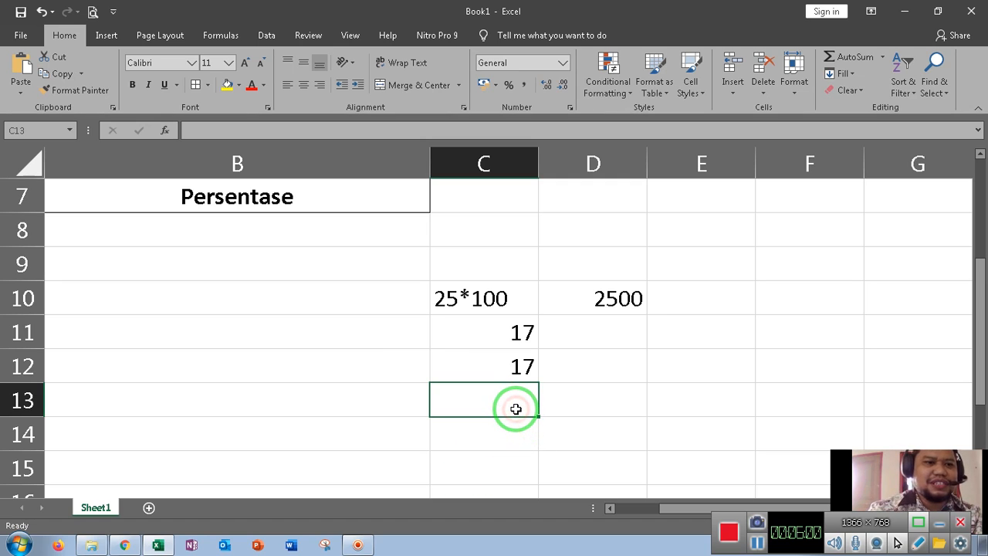
pyautogui.write('=')
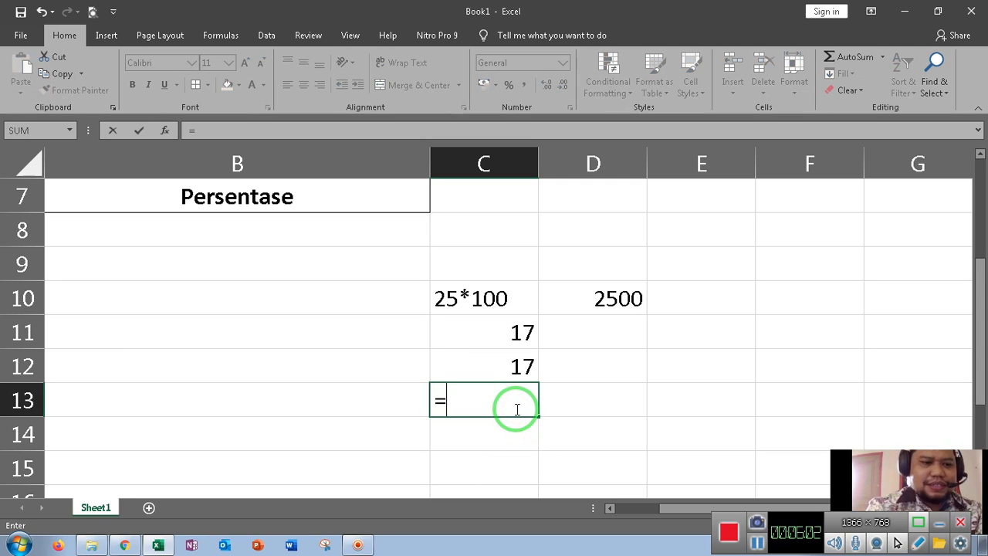
pyautogui.write('5')
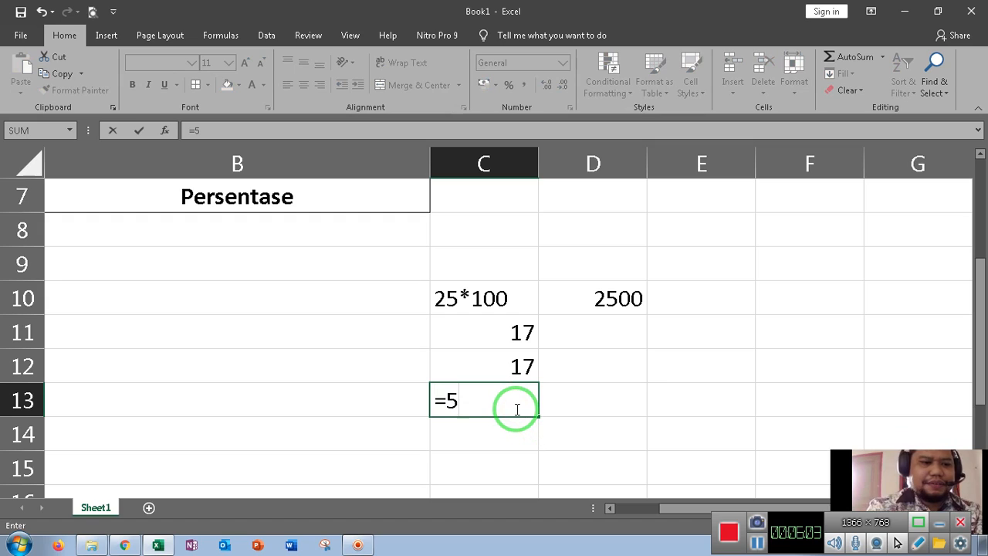
pyautogui.write('*')
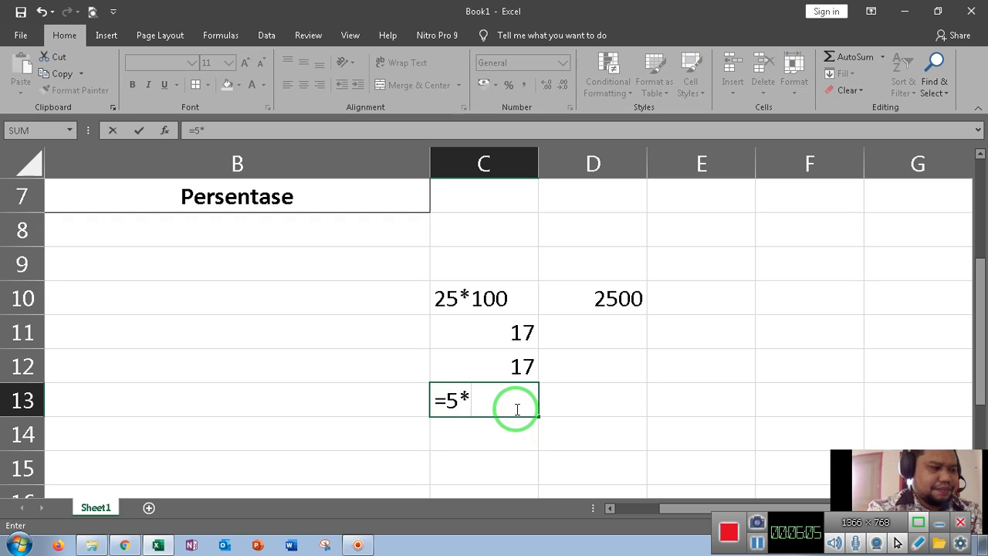
pyautogui.write('(')
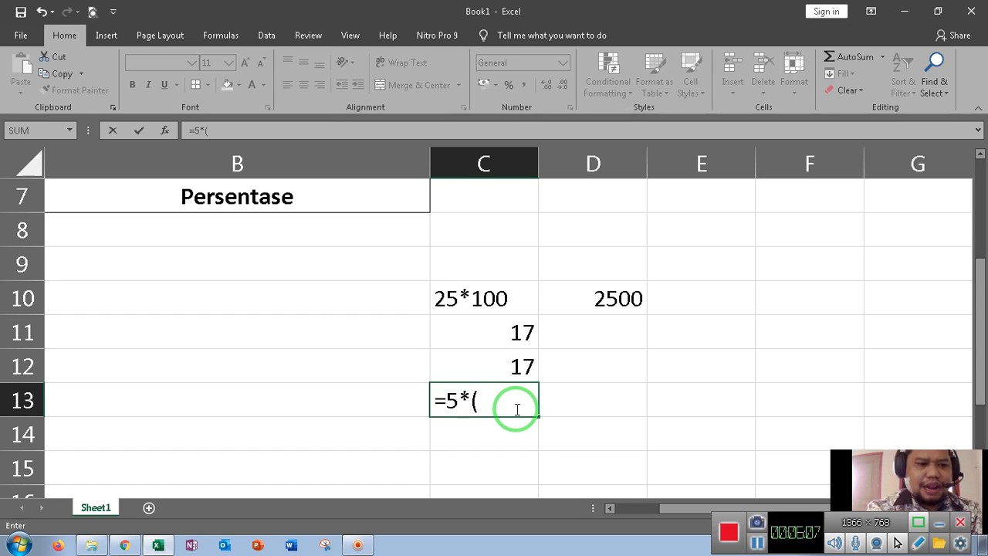
pyautogui.write('4-3)')
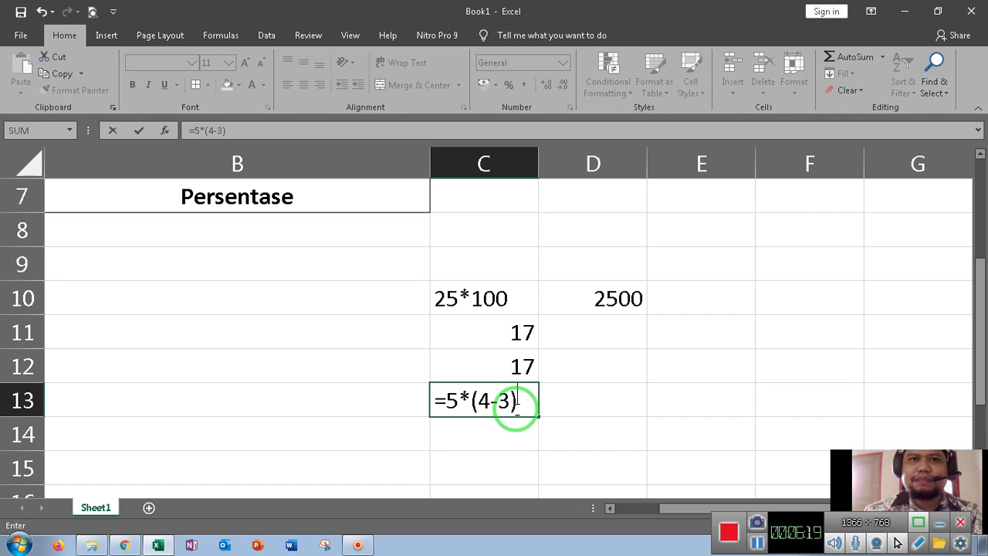
pyautogui.press('Return')
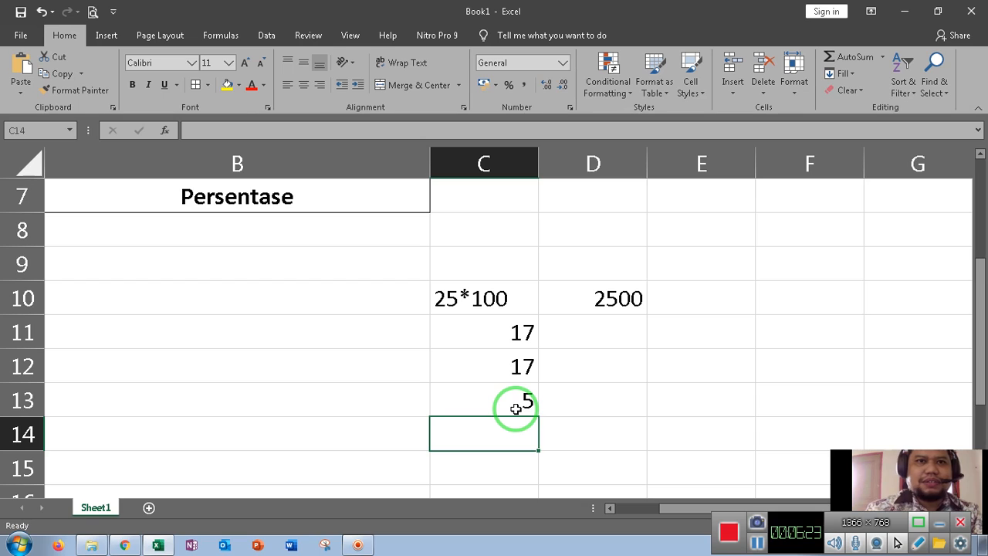
pyautogui.doubleClick(509, 395)
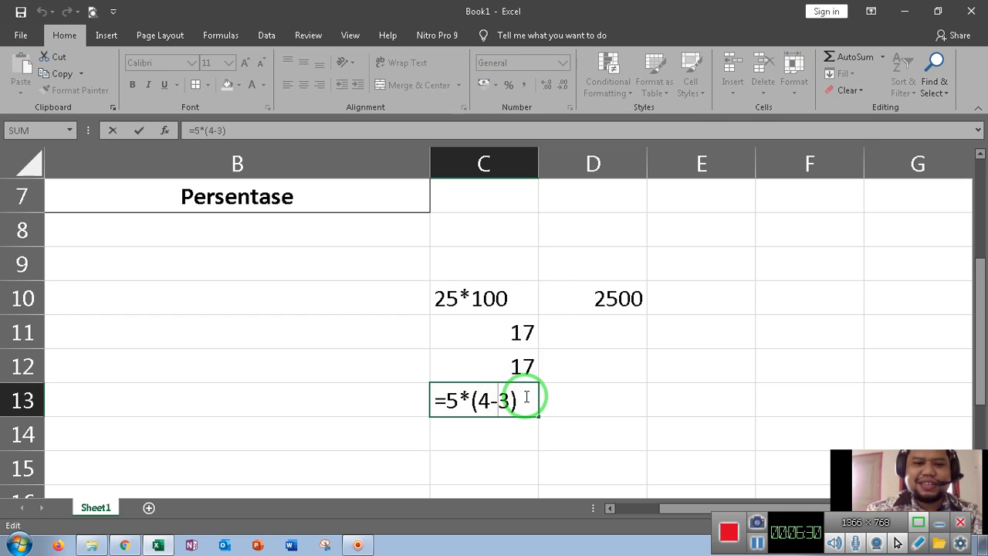
pyautogui.press('Return')
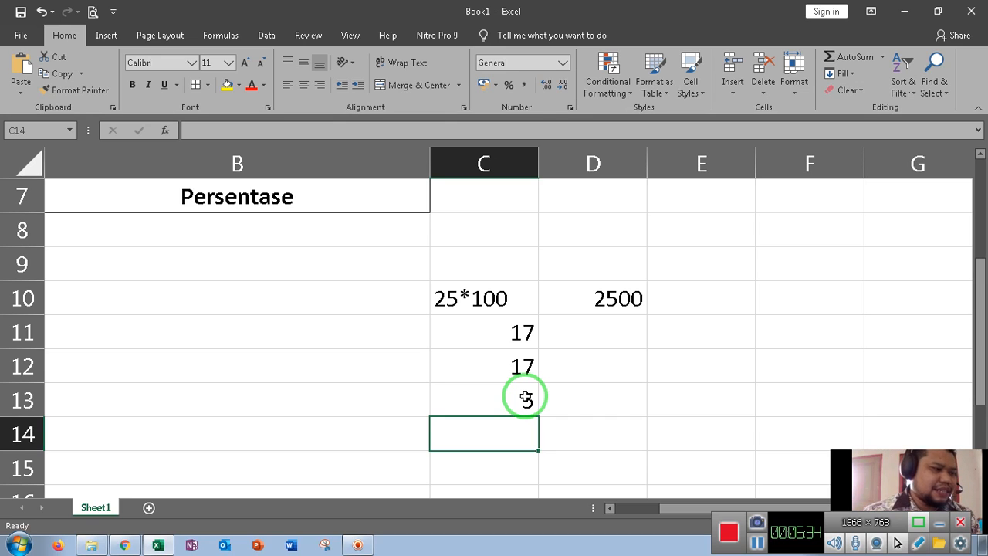
# - Enter the formula =(10+15)*3 in cell C14
pyautogui.write('=')
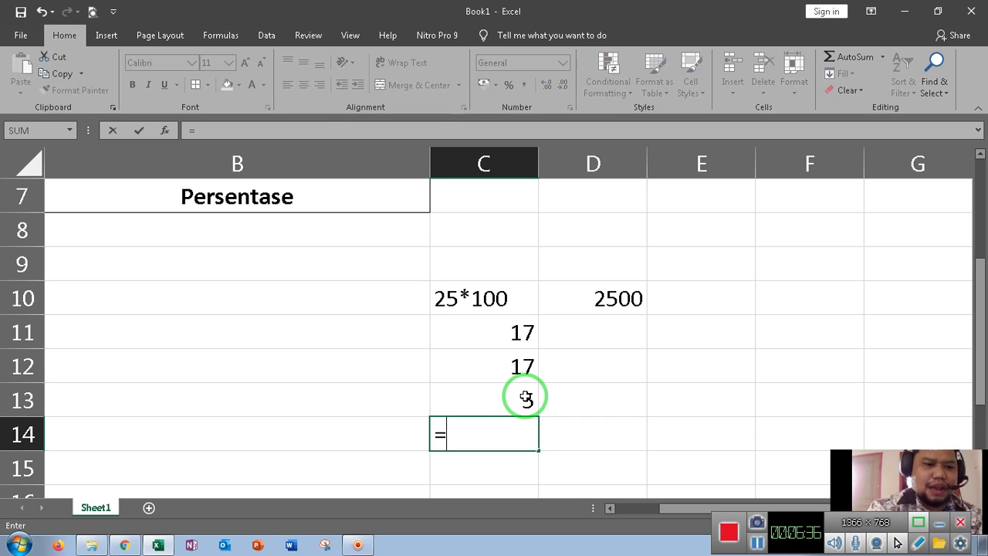
pyautogui.write('(10')
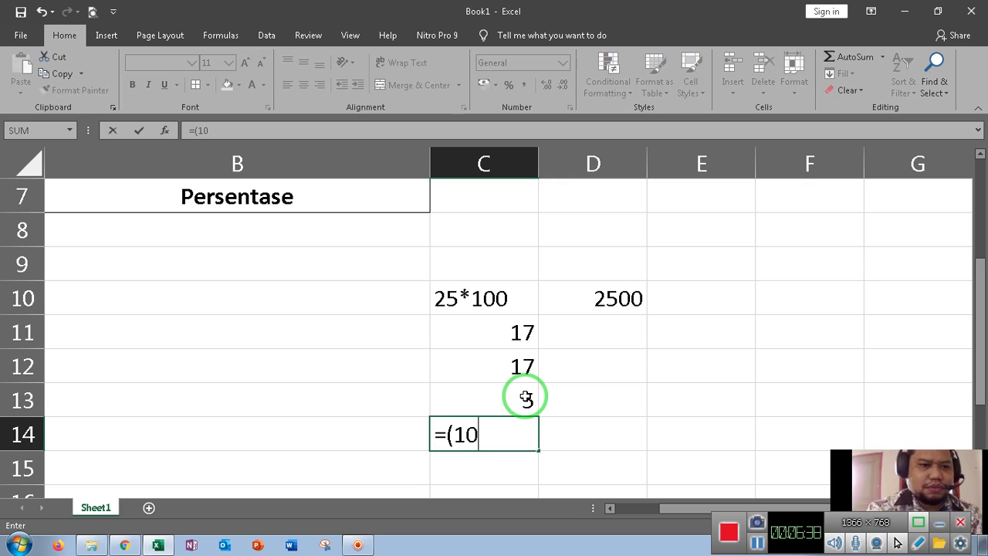
pyautogui.write('+14')
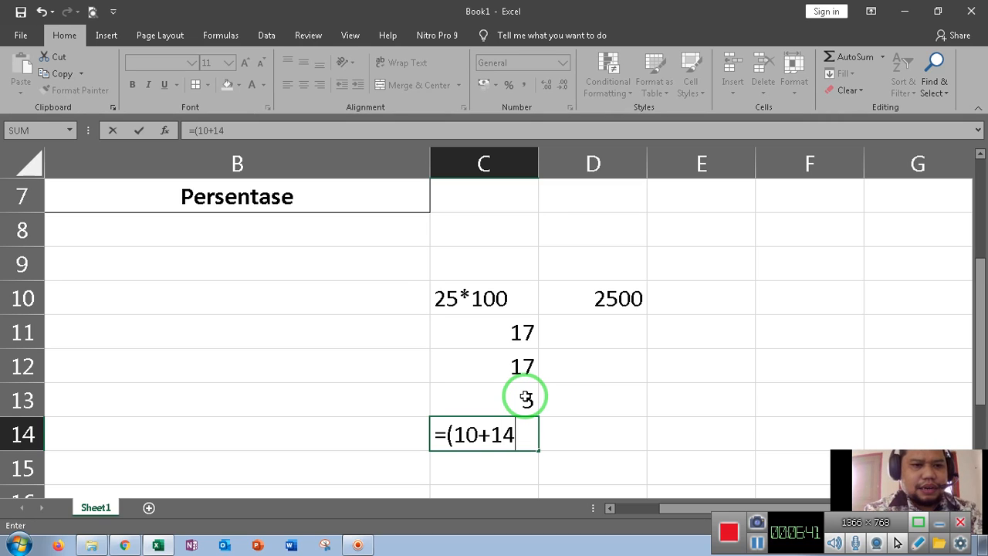
pyautogui.press('BackSpace')
pyautogui.write('5)')
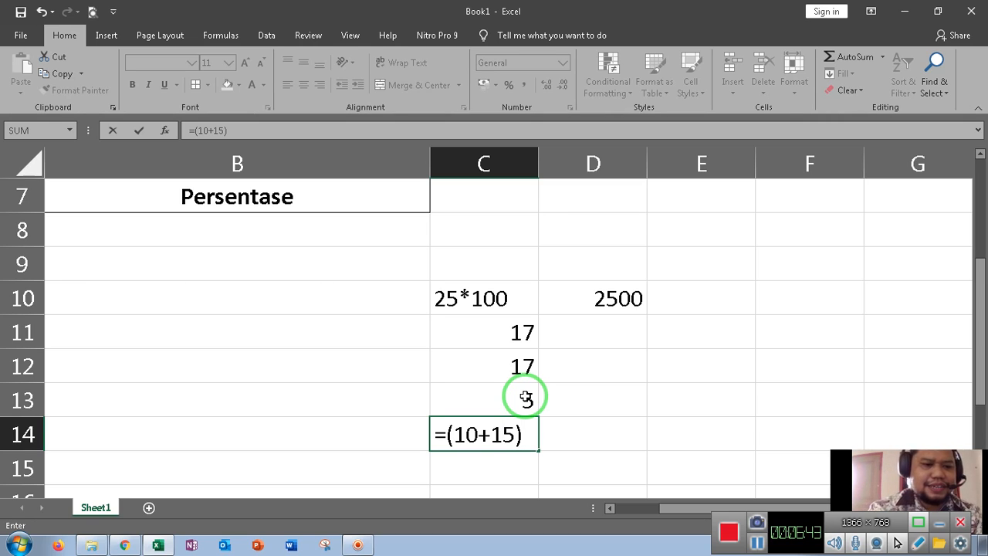
pyautogui.write('*3')
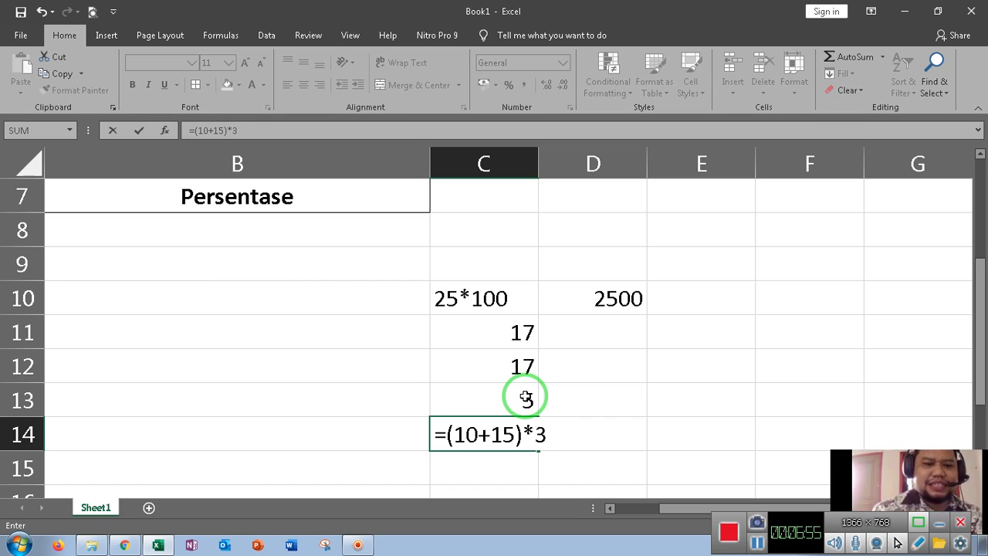
pyautogui.press('Return')
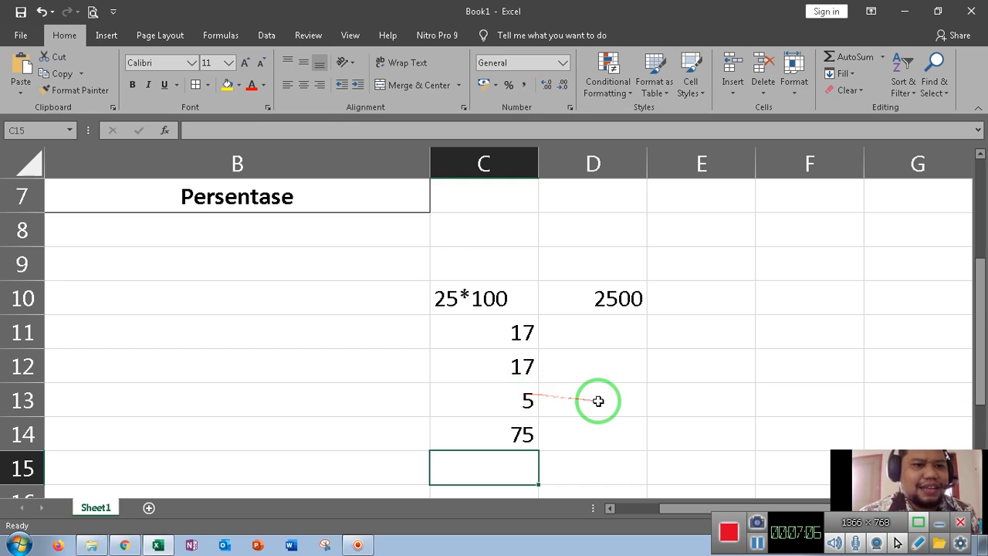
# - Enter the number 5000 in cell D14, beside the last formula in column C
pyautogui.scroll(-1, 595, 399)
pyautogui.click(498, 429)
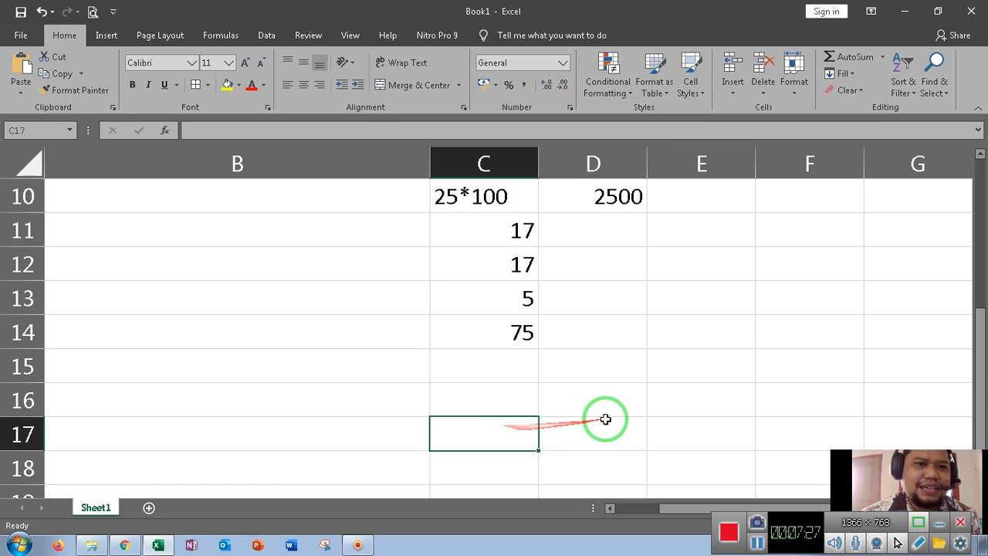
pyautogui.click(740, 326)
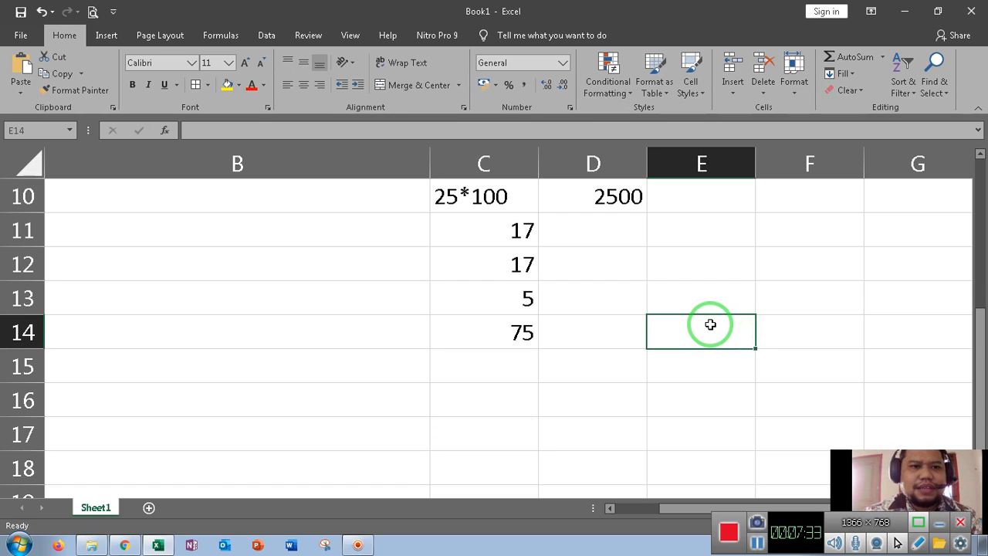
pyautogui.click(601, 335)
pyautogui.write('5')
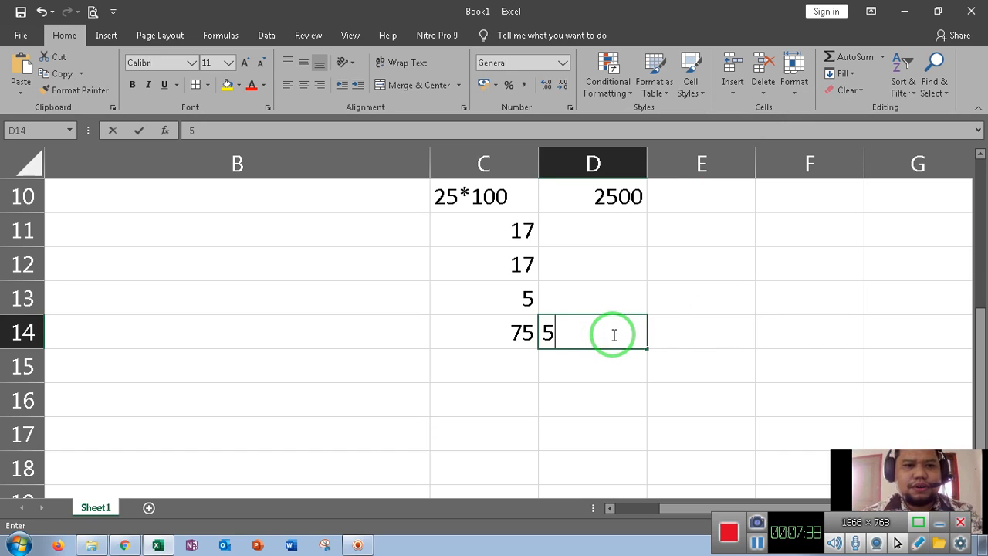
pyautogui.write('000')
pyautogui.press('Return')
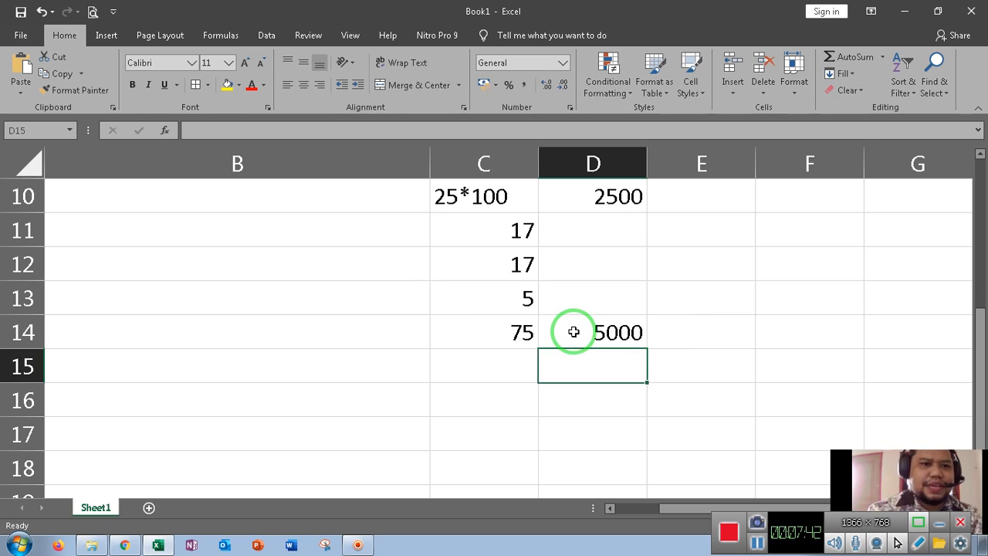
# - Multiply the two values in row 14 with the formula =C14*D14 in cell F14
pyautogui.click(730, 341)
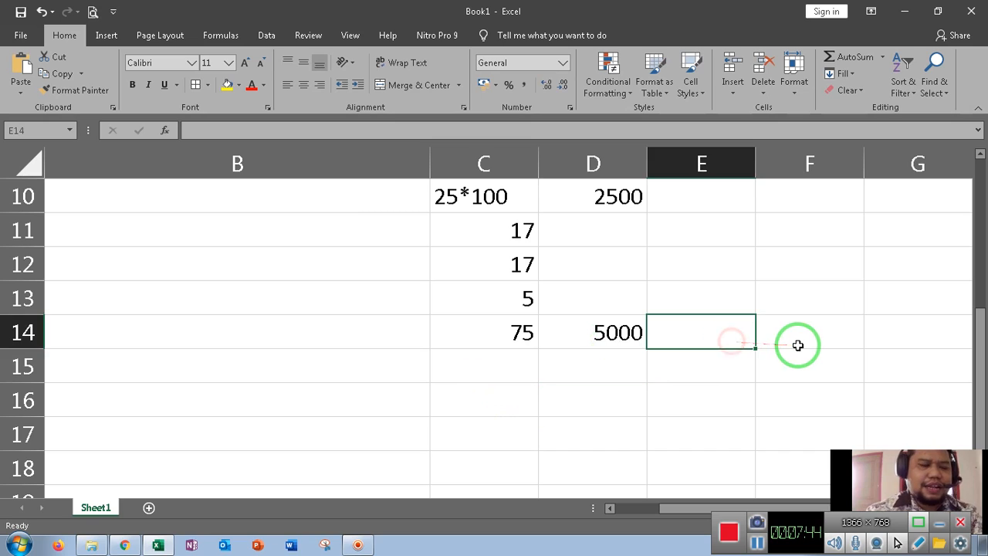
pyautogui.click(796, 339)
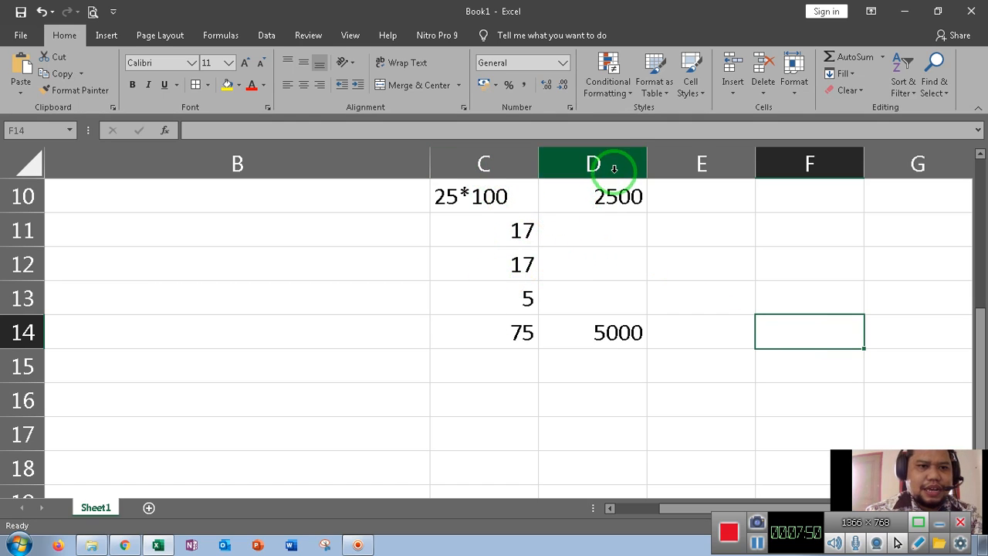
pyautogui.doubleClick(848, 345)
pyautogui.write('=')
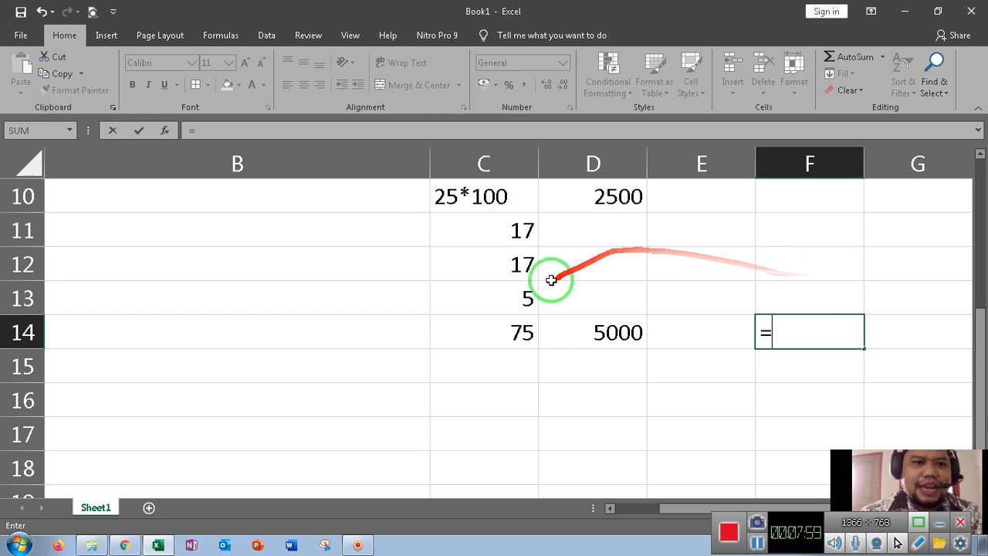
pyautogui.click(498, 328)
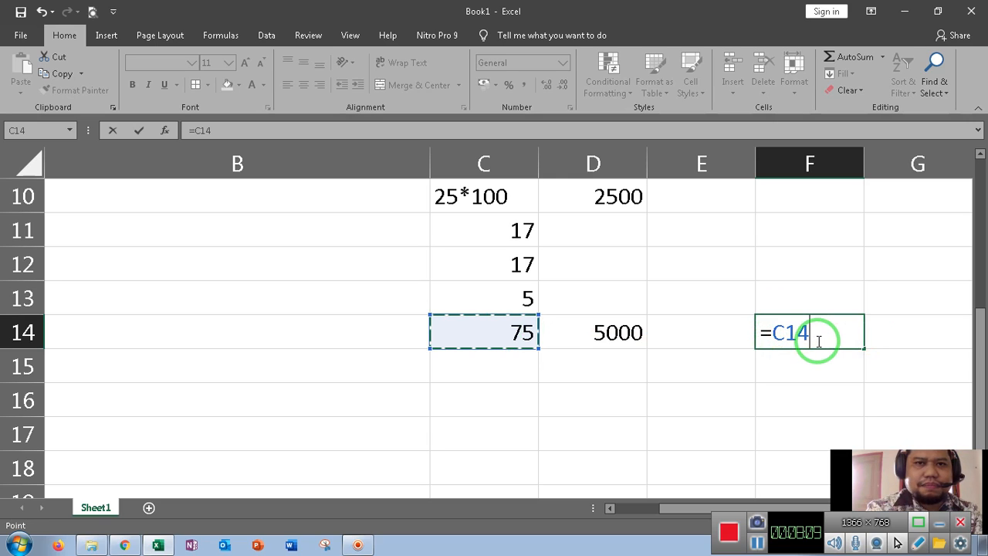
pyautogui.write('*')
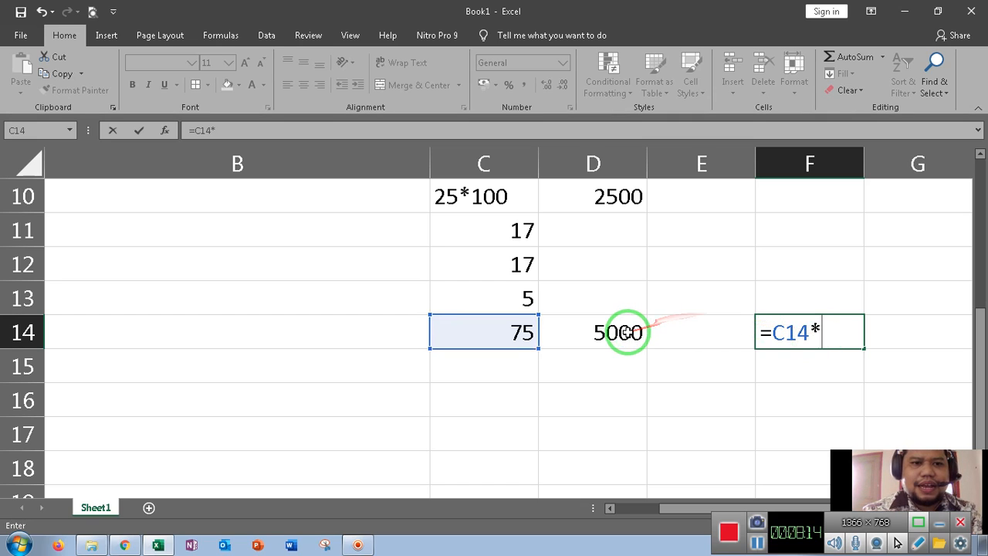
pyautogui.click(625, 332)
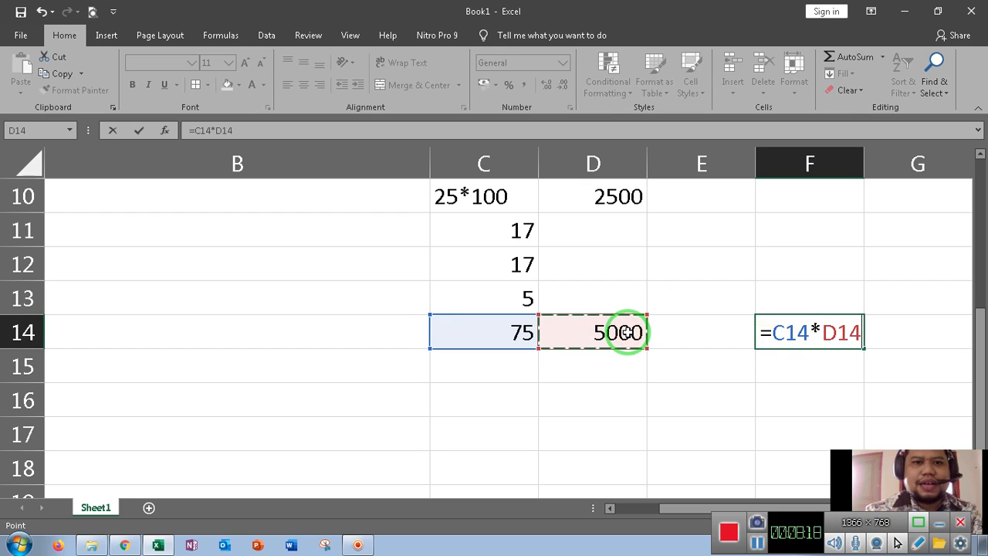
pyautogui.press('Return')
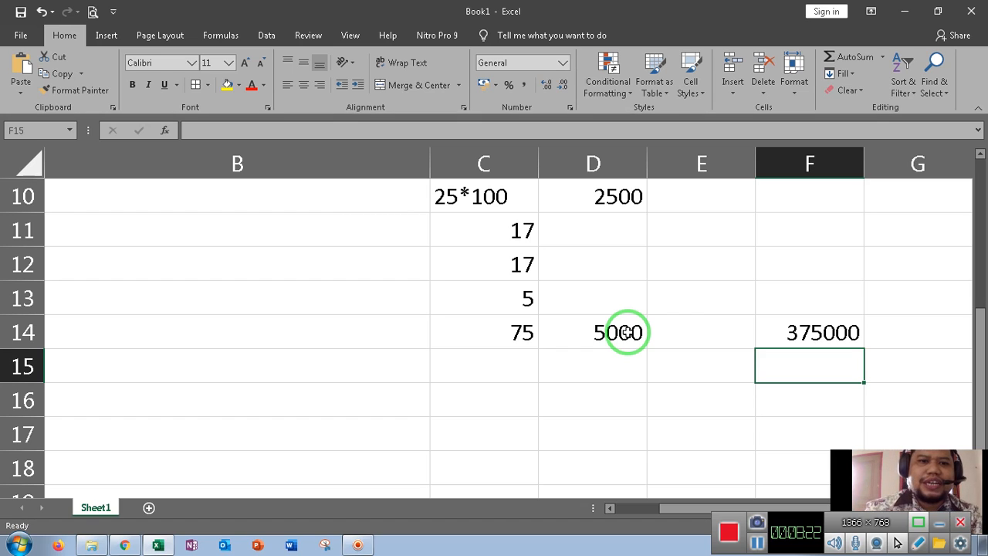
# - Examine the underlying contents of cells F14, C14, D14 and C10 to compare formulas, numbers and text
pyautogui.click(830, 328)
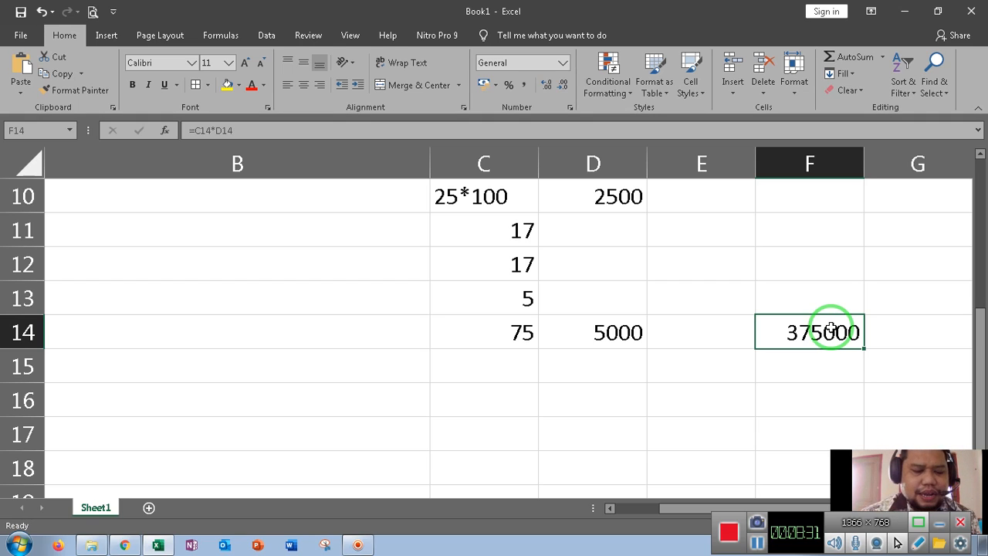
pyautogui.click(524, 332)
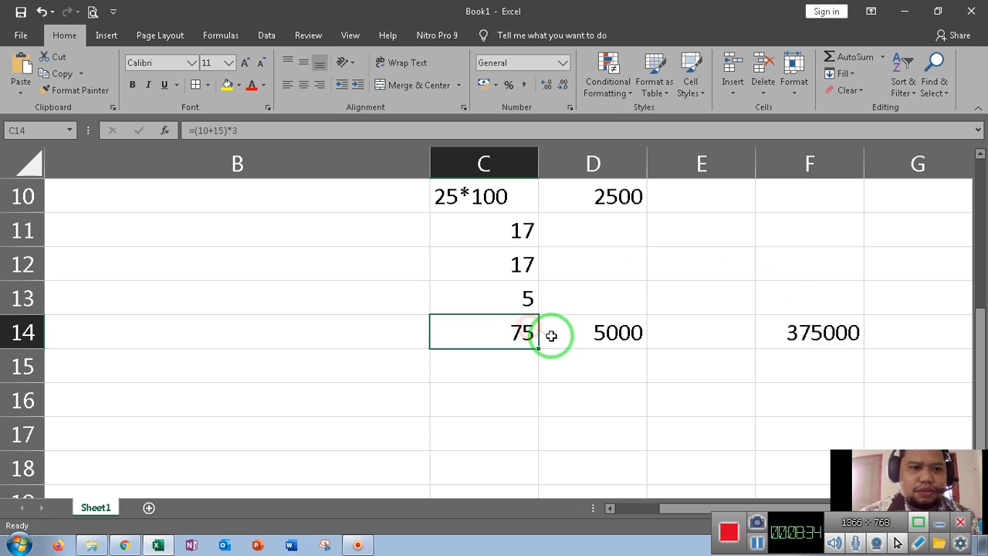
pyautogui.click(591, 327)
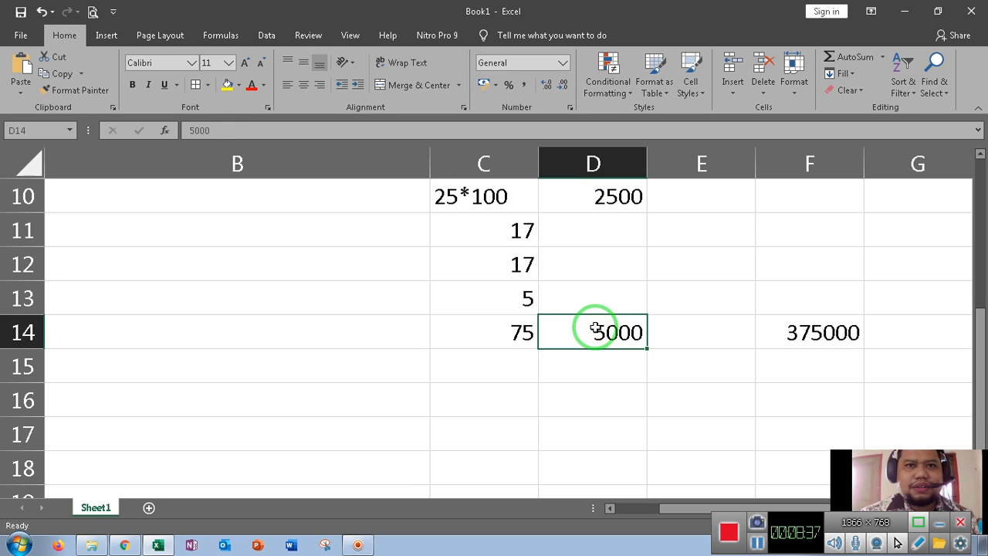
pyautogui.click(502, 195)
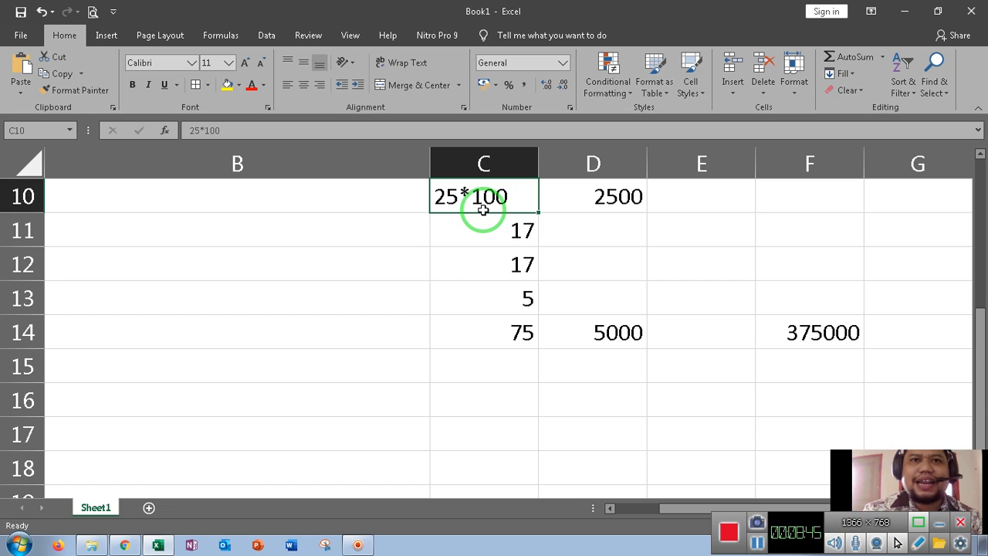
# - Inspect the formula in cell F14 together with cells C14 and D14 that it references
pyautogui.click(838, 334)
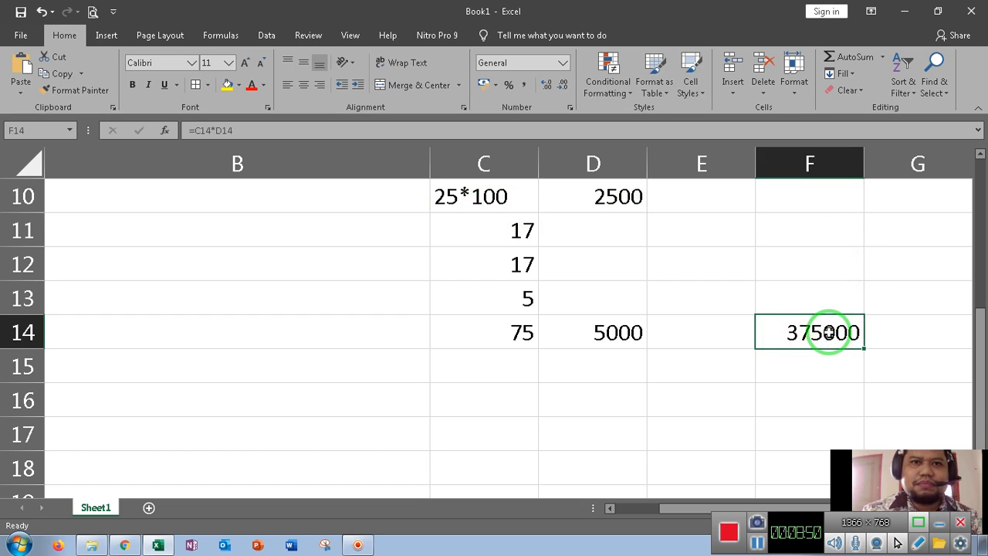
pyautogui.click(507, 342)
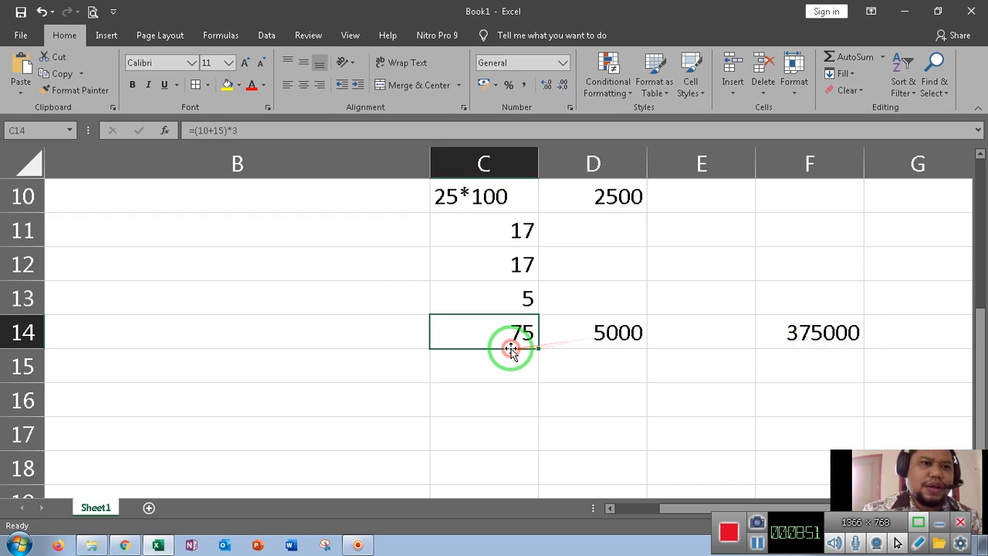
pyautogui.click(597, 334)
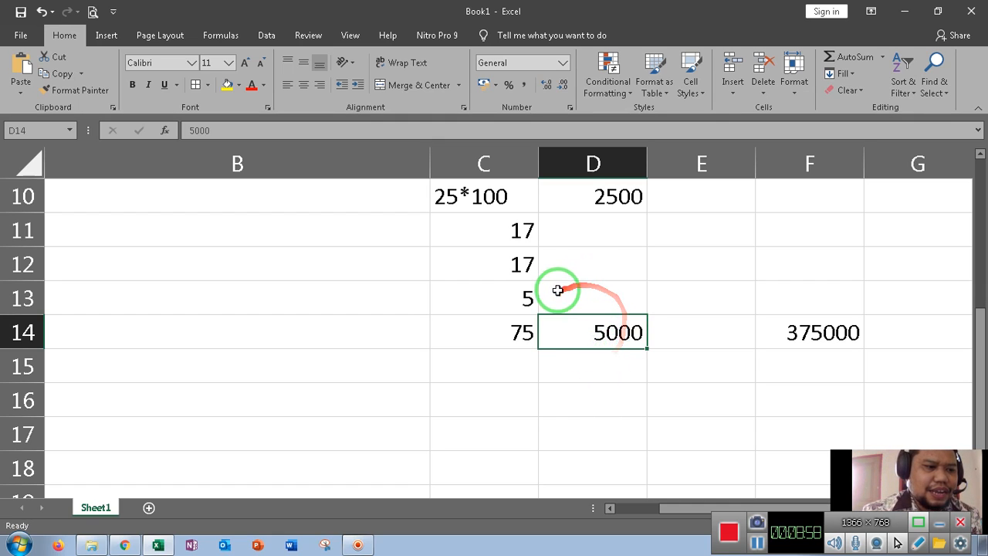
pyautogui.click(821, 333)
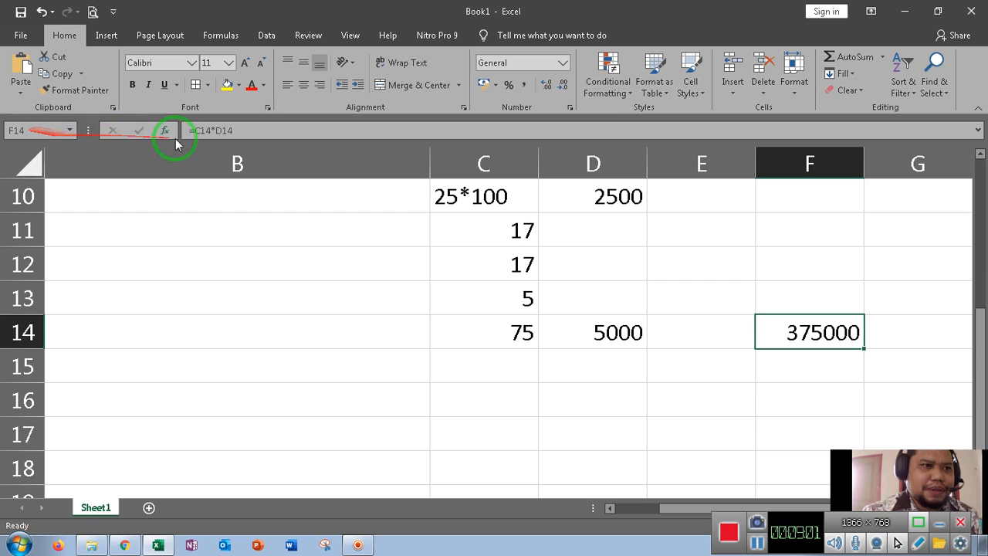
pyautogui.click(231, 130)
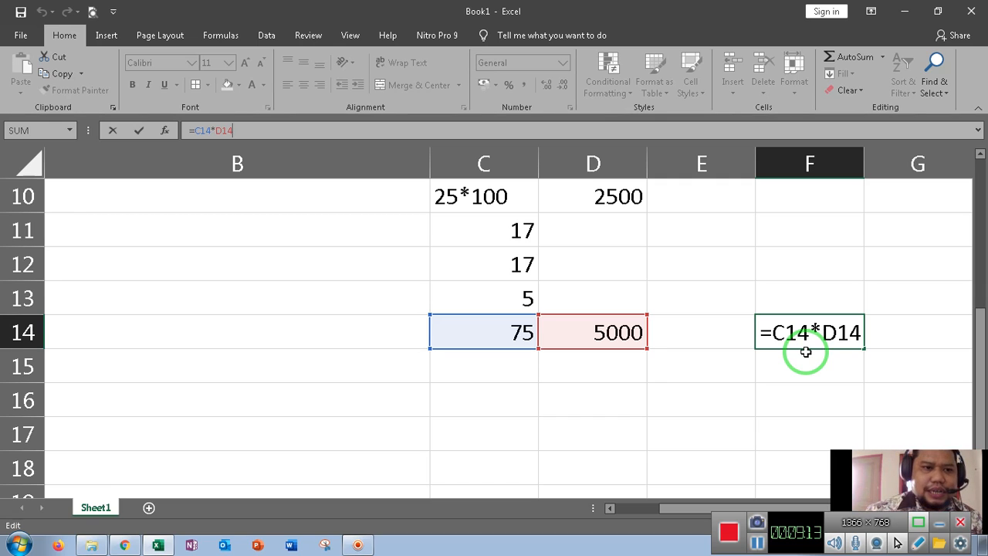
pyautogui.click(598, 399)
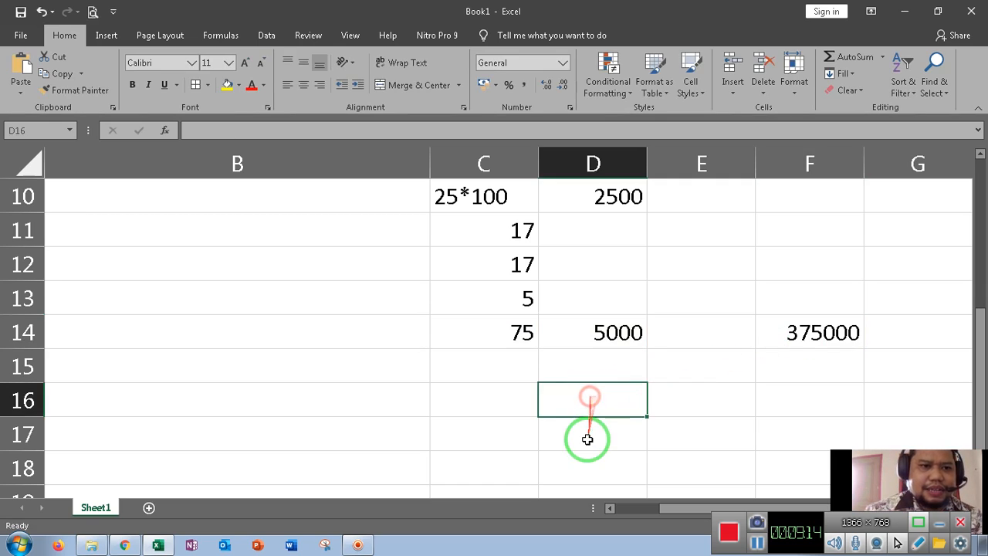
# - Enter the range formula =C11:C14 in cell C15, directly below the column C results
pyautogui.click(515, 367)
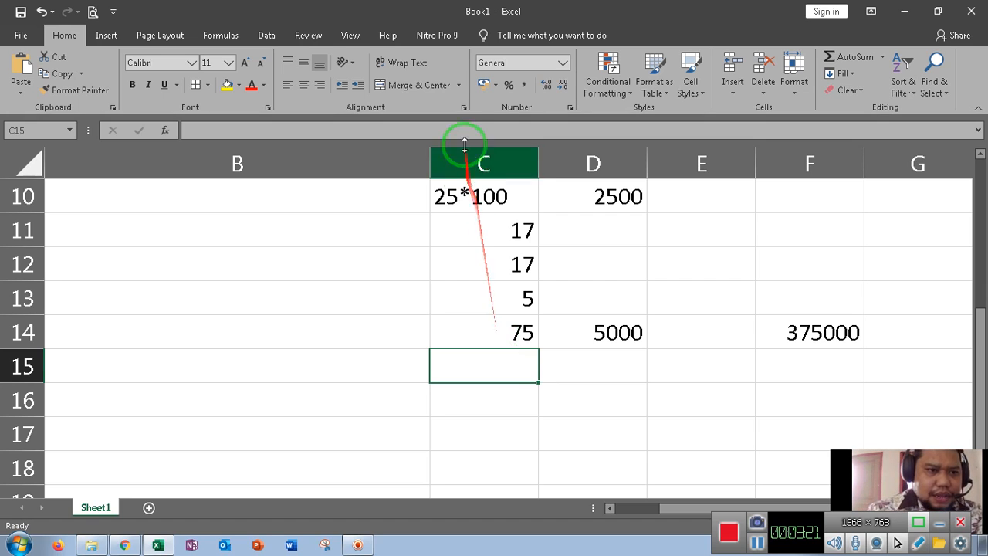
pyautogui.click(509, 230)
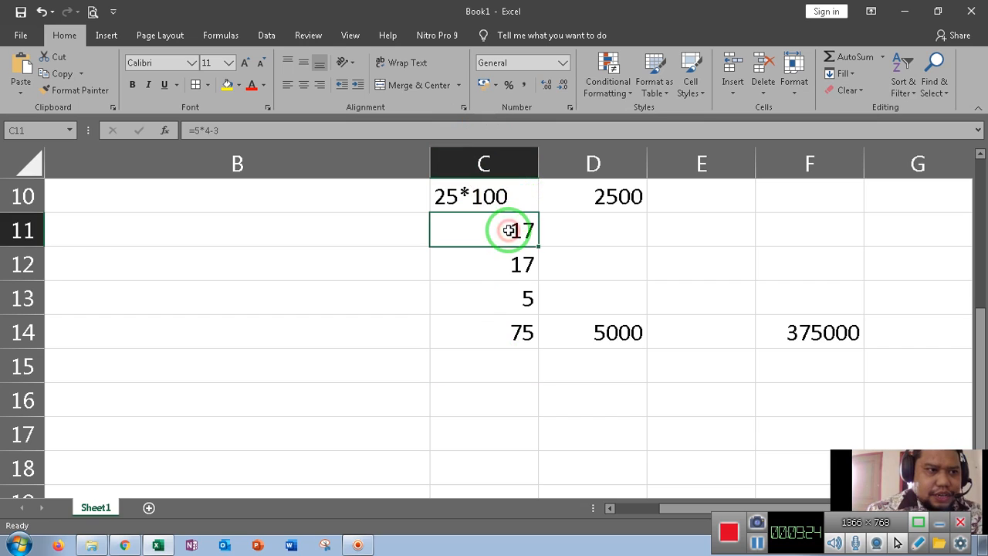
pyautogui.click(497, 325)
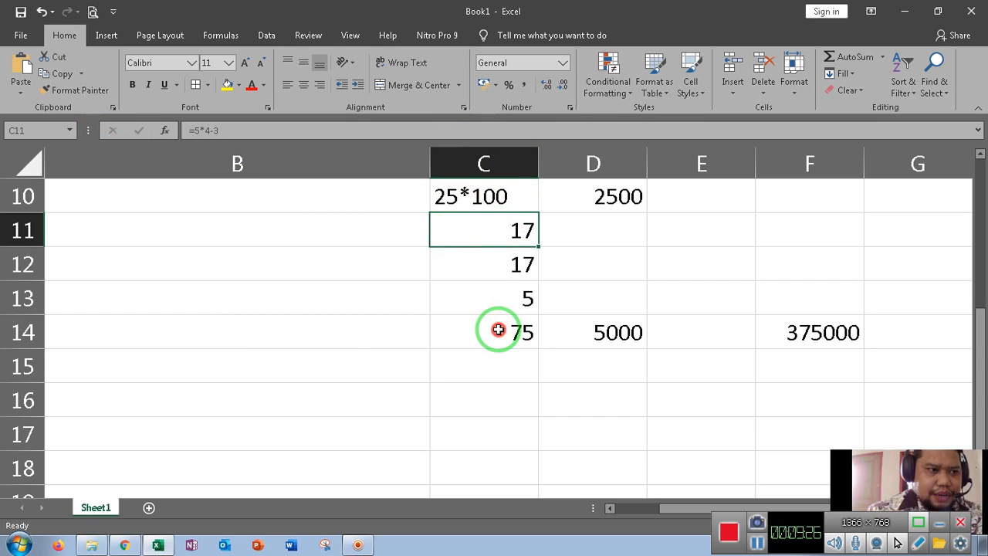
pyautogui.click(496, 359)
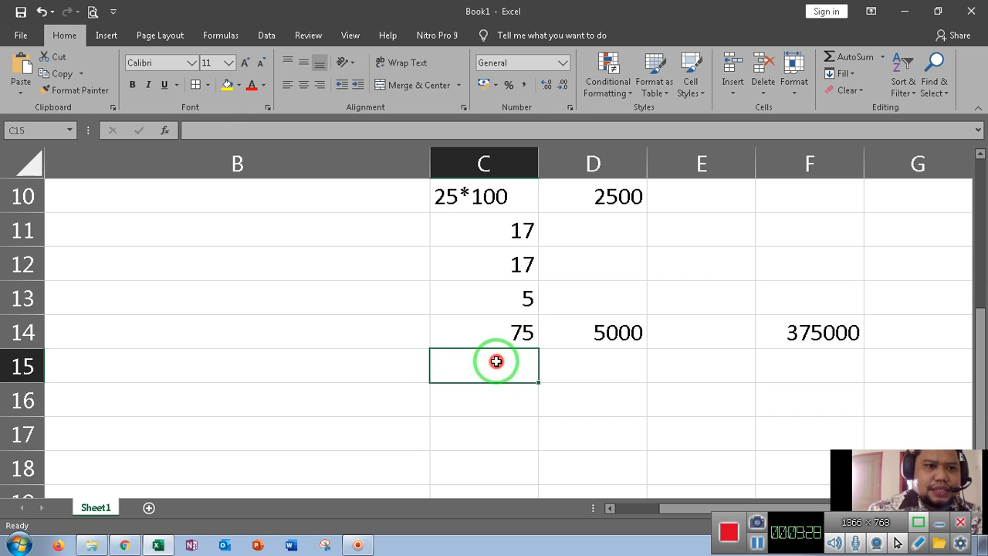
pyautogui.write('=')
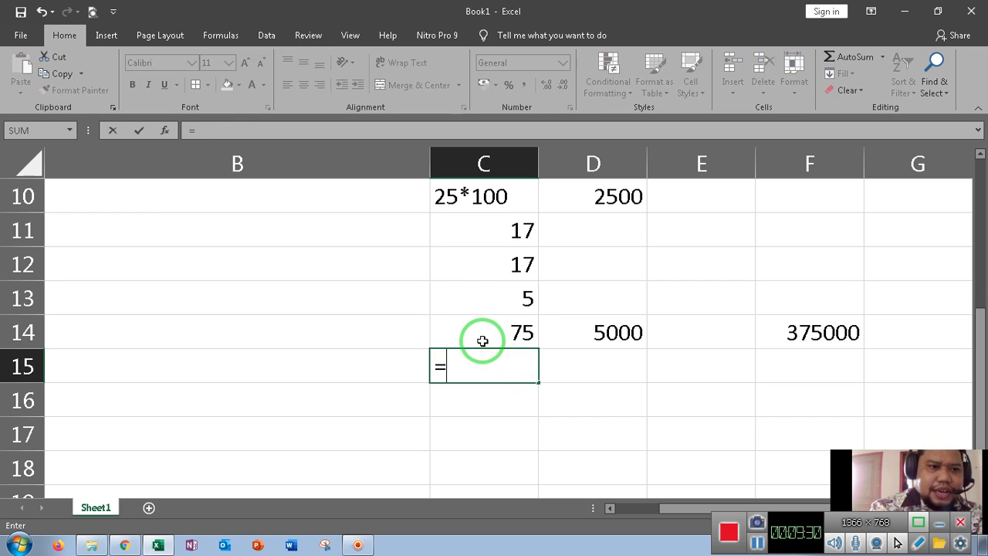
pyautogui.click(529, 227)
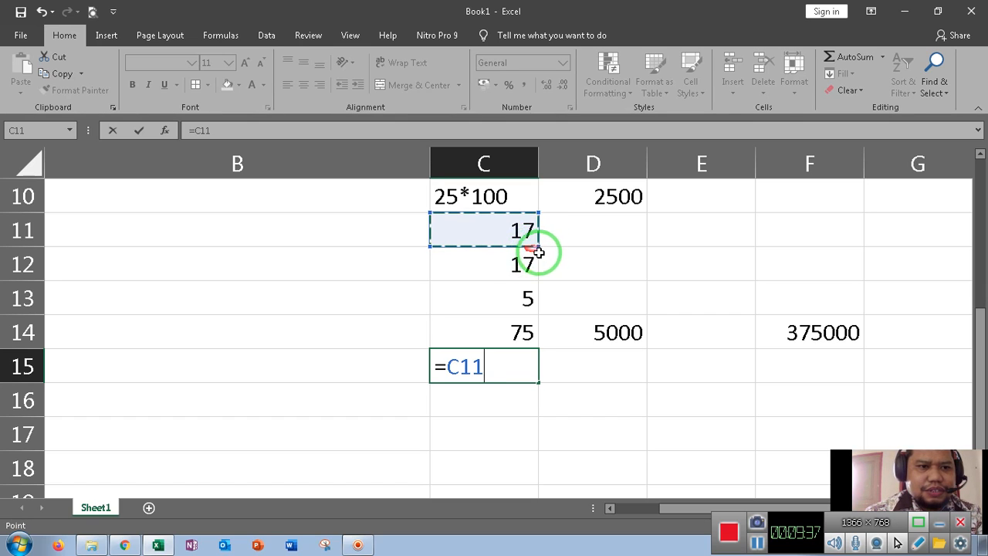
pyautogui.click(538, 247)
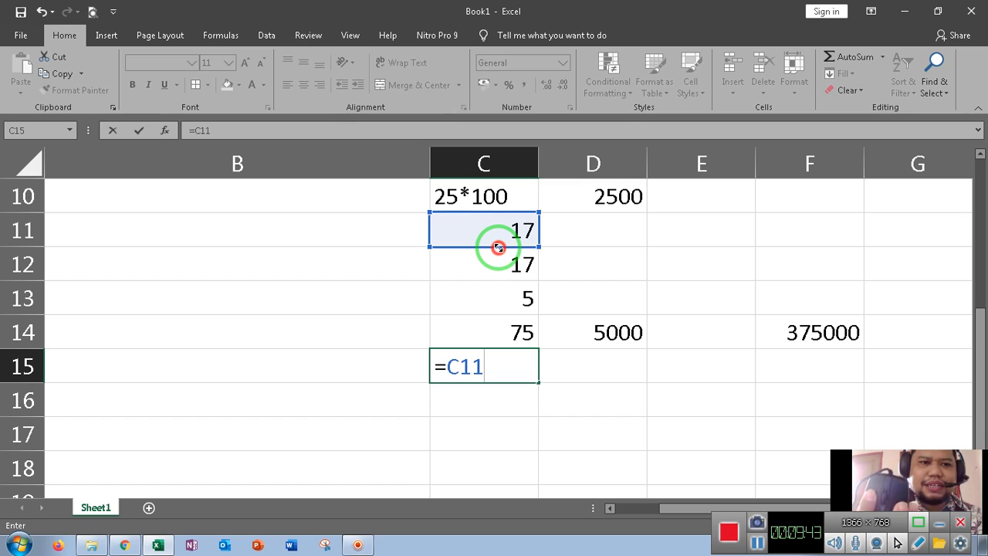
pyautogui.moveTo(498, 247); pyautogui.dragTo(533, 334)
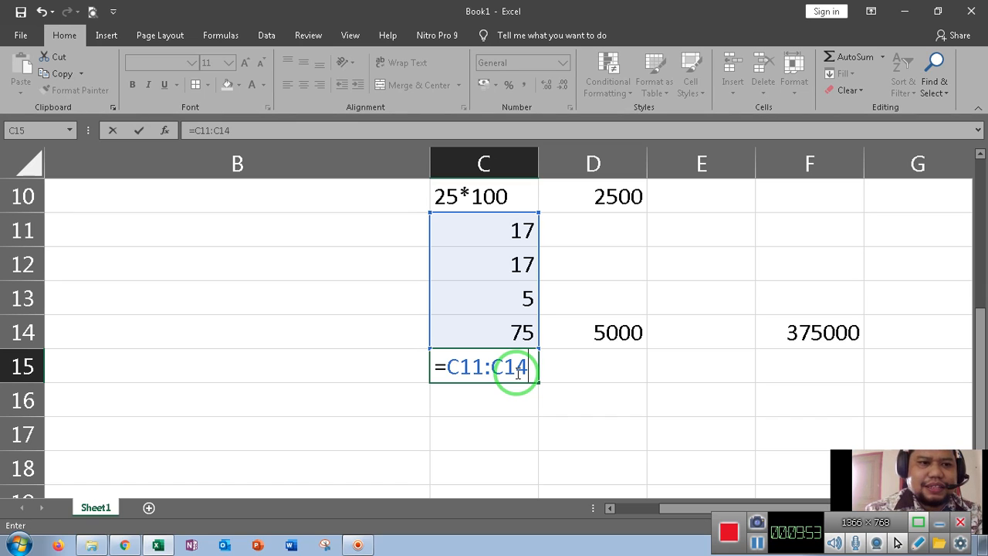
pyautogui.press('Return')
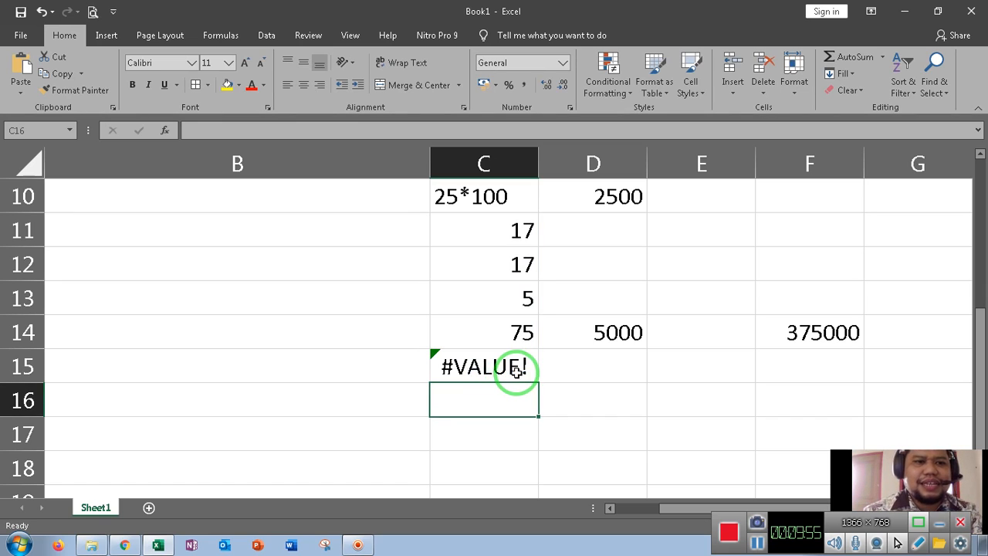
# - Auto-fit the width of column C to its contents
pyautogui.click(515, 371)
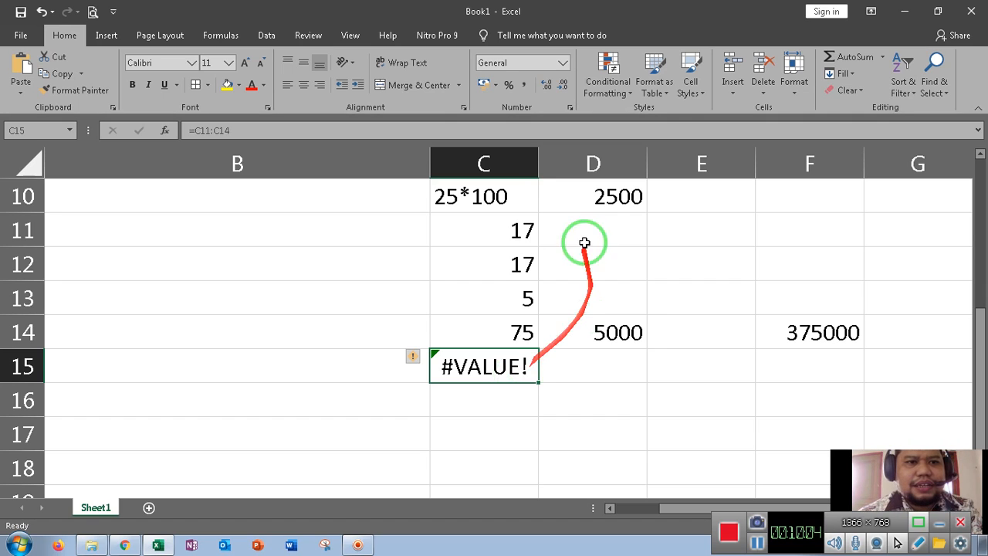
pyautogui.doubleClick(538, 162)
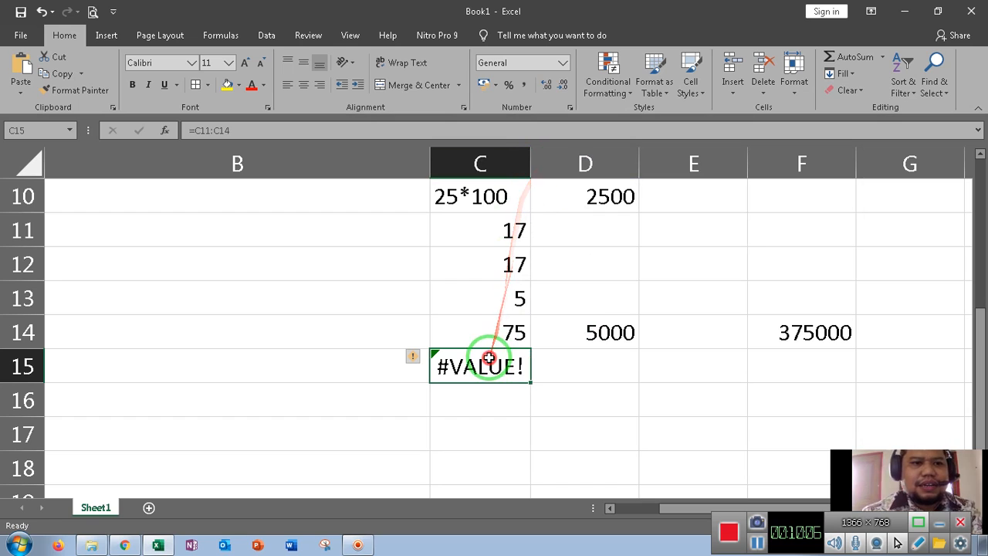
pyautogui.click(498, 386)
# - Examine the range formula in C15 and the underlying contents of cells C11 to C14
pyautogui.doubleClick(500, 368)
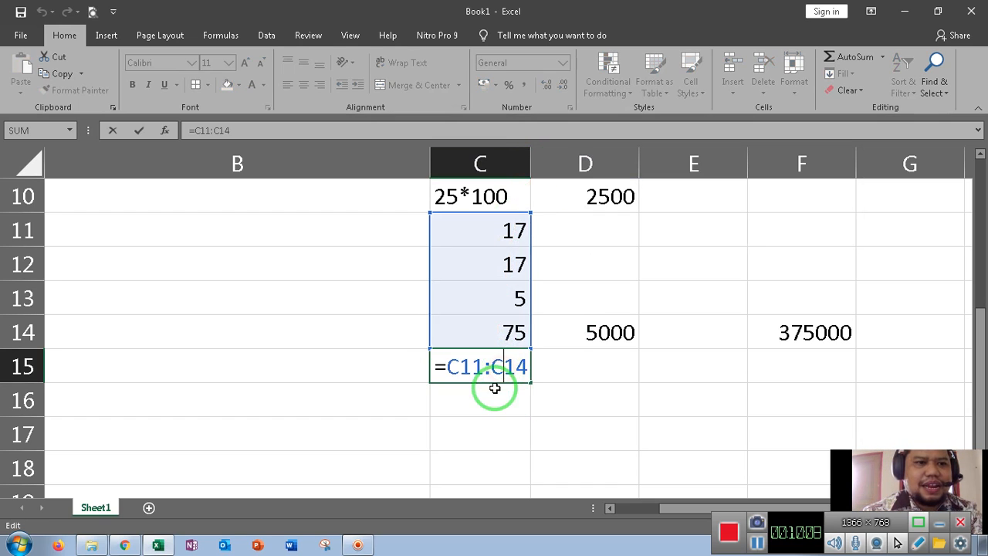
pyautogui.click(507, 291)
pyautogui.click(510, 241)
pyautogui.click(506, 266)
pyautogui.click(506, 297)
pyautogui.click(505, 331)
pyautogui.click(497, 300)
pyautogui.click(491, 262)
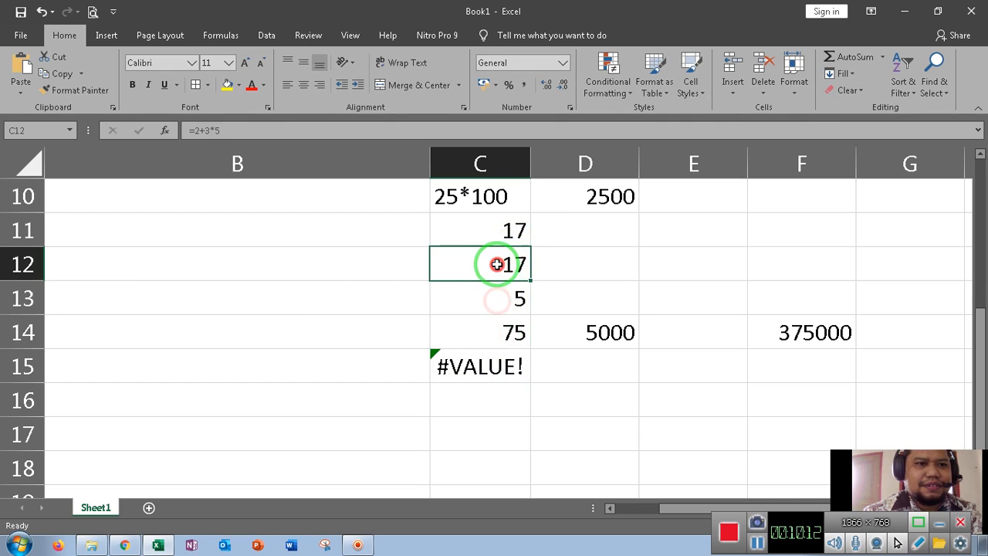
pyautogui.click(495, 239)
pyautogui.click(505, 276)
pyautogui.click(504, 334)
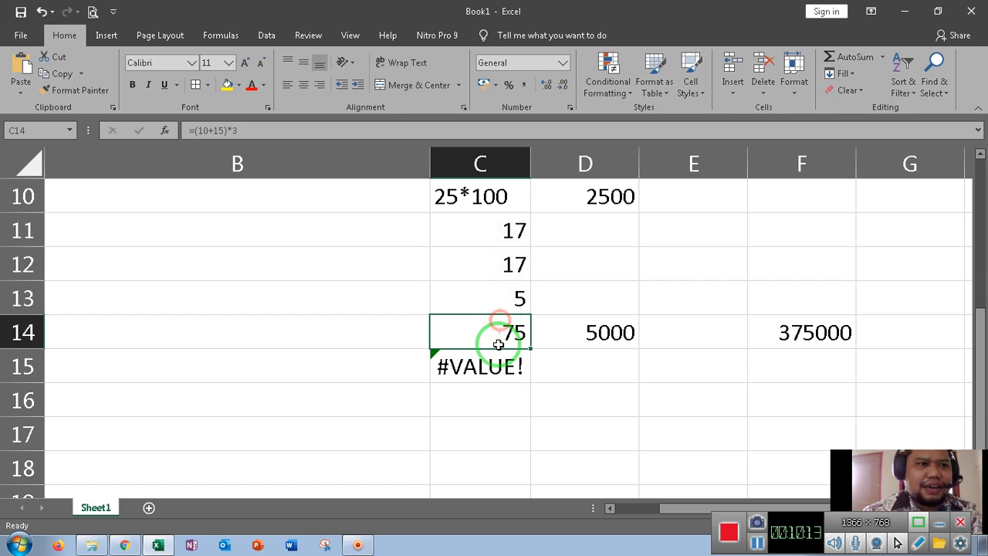
pyautogui.click(502, 304)
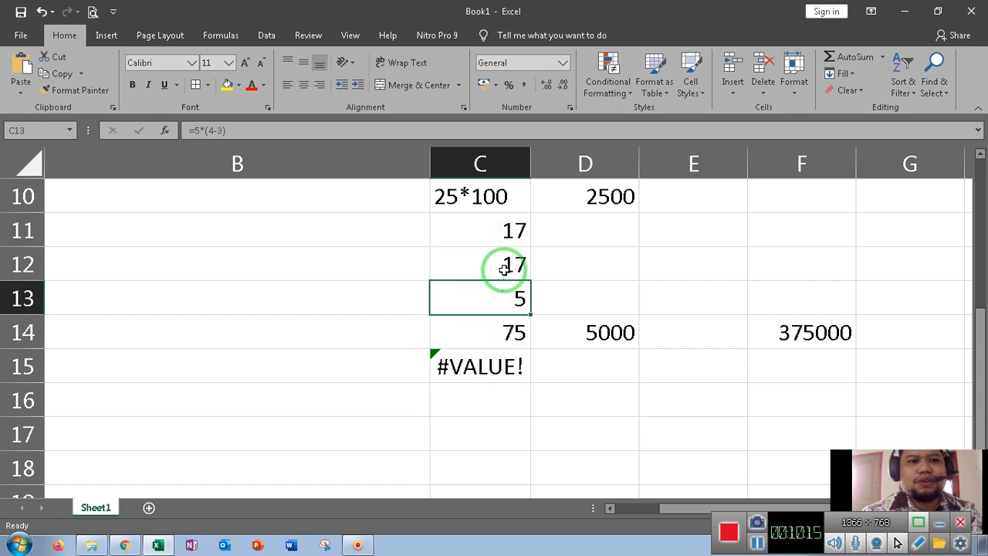
pyautogui.click(505, 233)
pyautogui.click(700, 368)
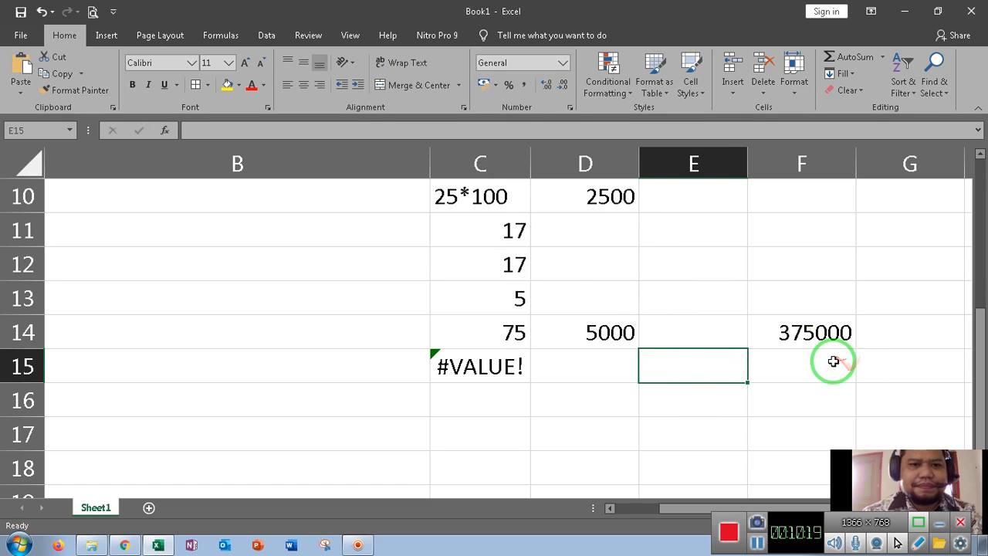
# - Enter the numbers 5000, 4000 and 3000 in cells F11, F12 and F13
pyautogui.click(806, 234)
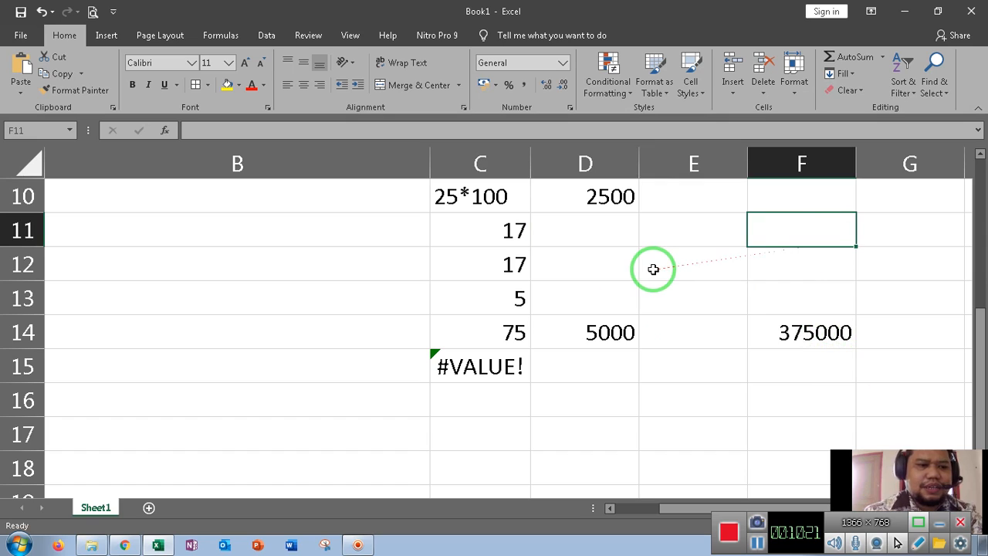
pyautogui.write('5000')
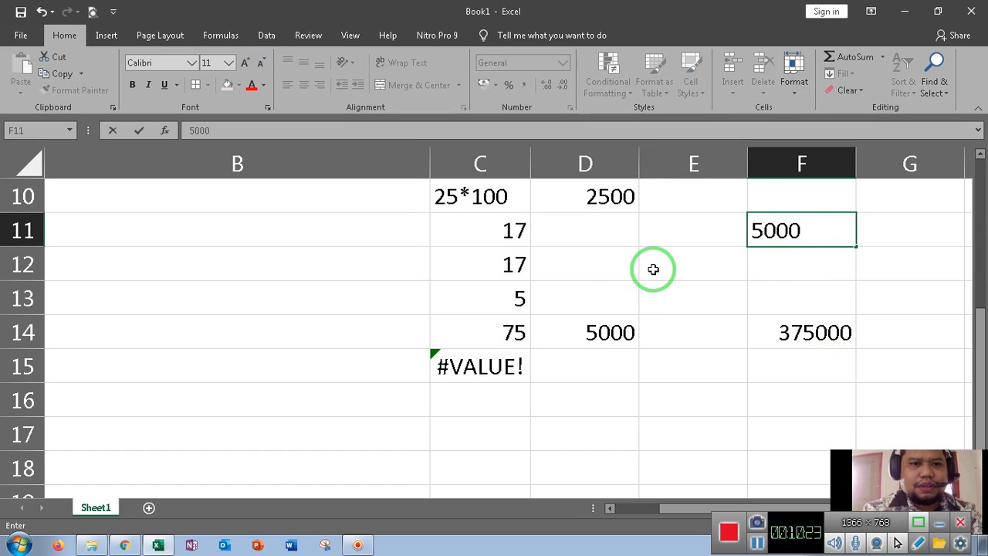
pyautogui.press('Return')
pyautogui.write('4000')
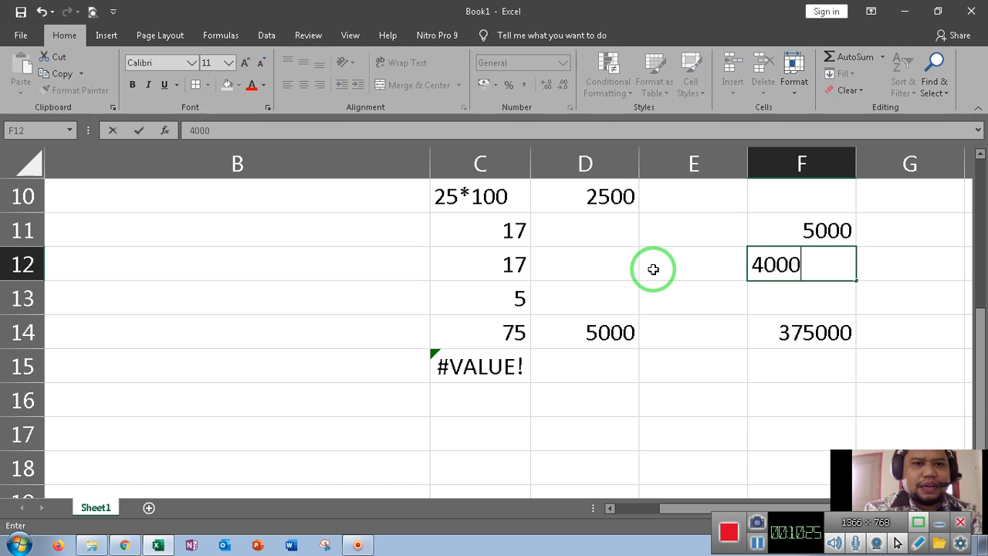
pyautogui.press('Return')
pyautogui.write('3000')
pyautogui.press('Return')
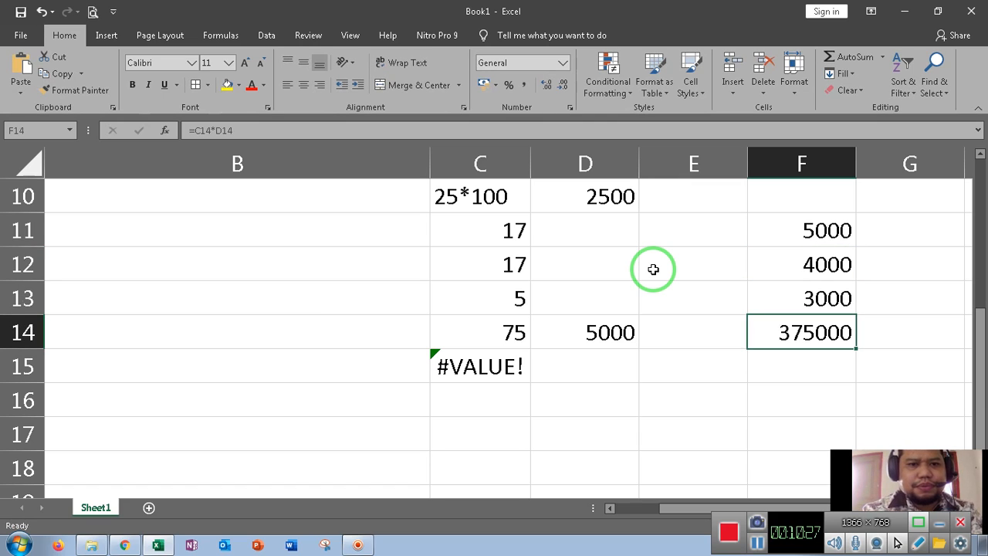
# - Enter the range formula =F11:F14 in cell F15, directly below the column F values
pyautogui.click(767, 359)
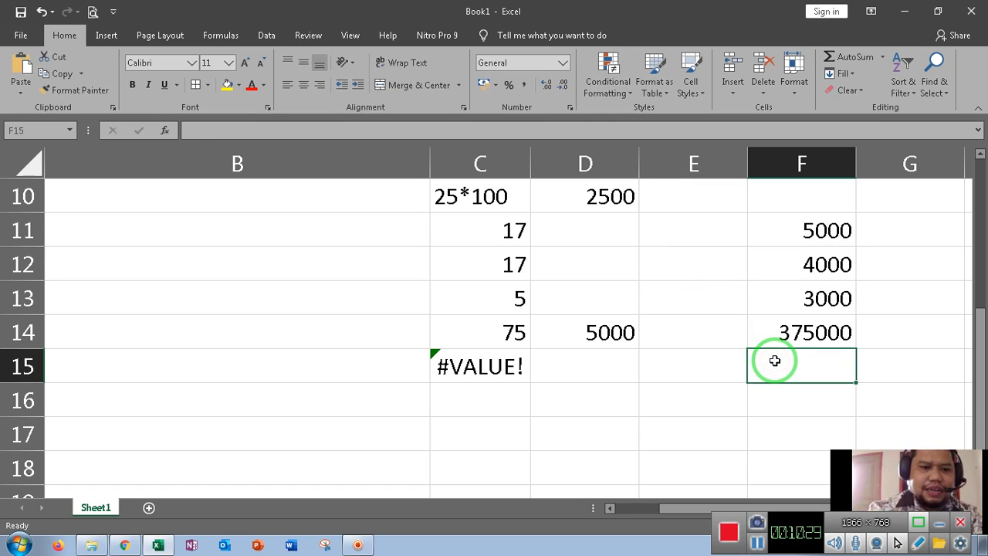
pyautogui.write('=')
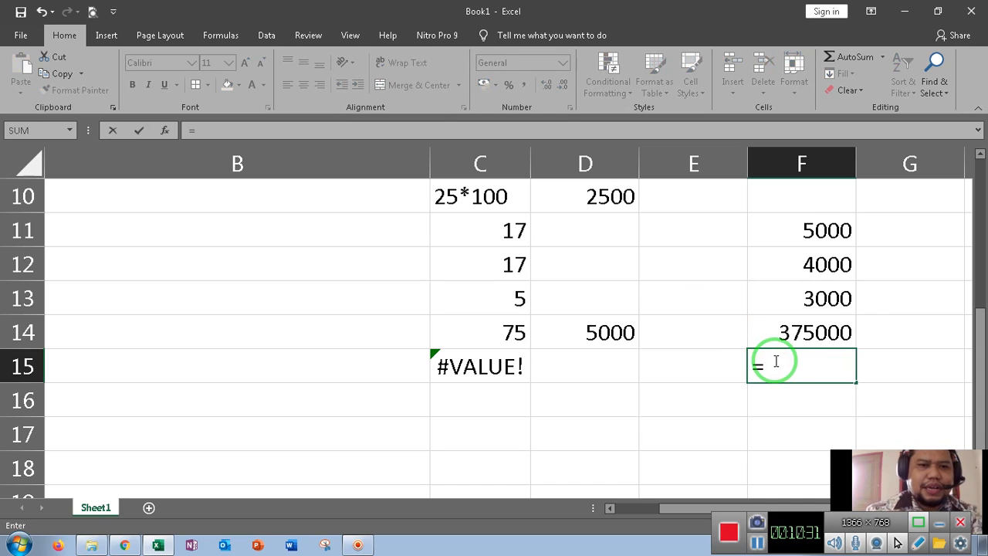
pyautogui.click(854, 244)
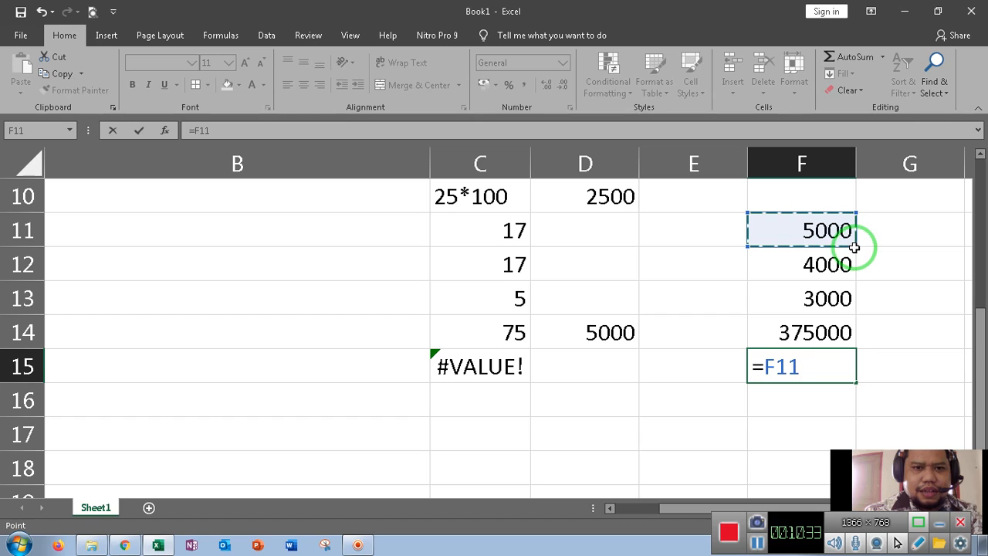
pyautogui.moveTo(856, 247); pyautogui.dragTo(842, 348)
pyautogui.press('Return')
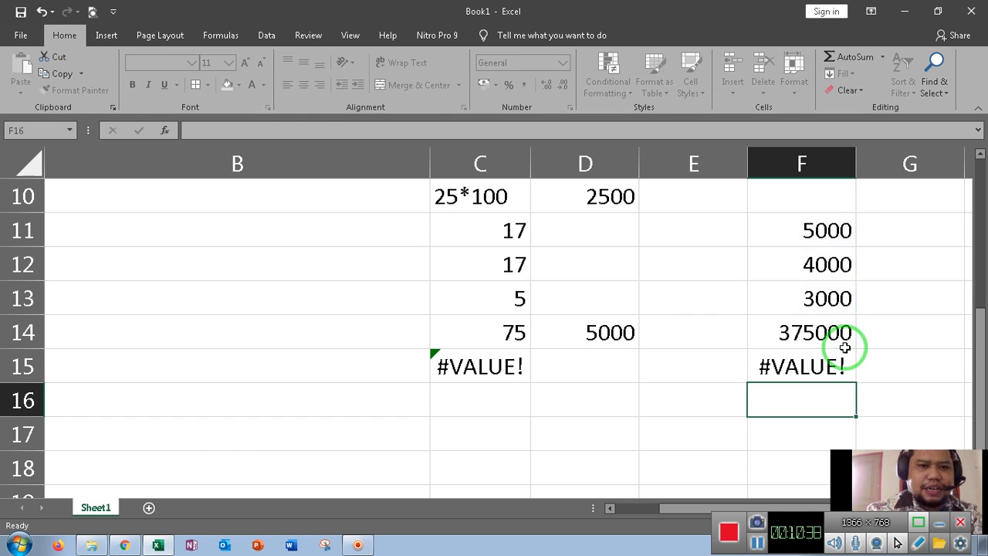
# - Examine the range formula in F15 and compare the contents of cells F11 to F14
pyautogui.click(823, 378)
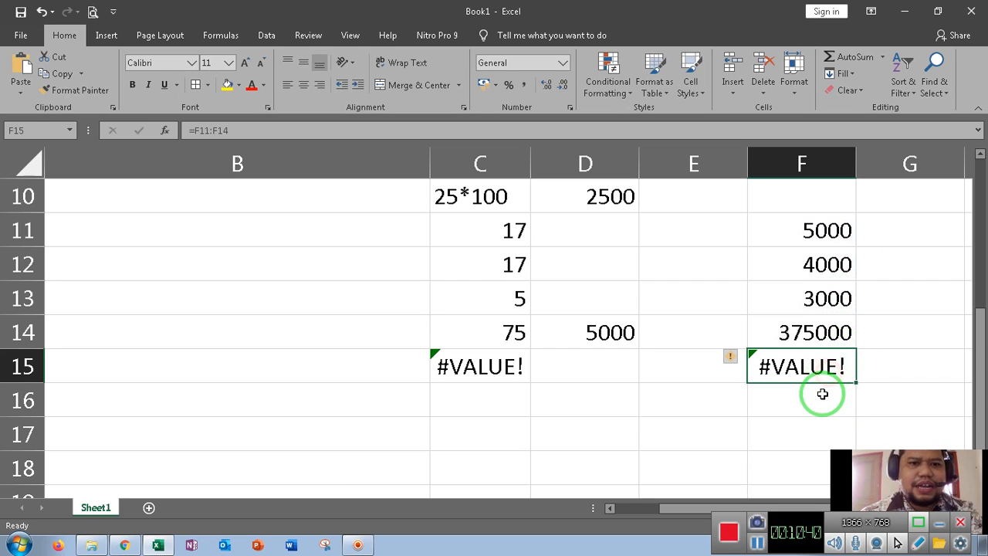
pyautogui.click(824, 333)
pyautogui.click(824, 300)
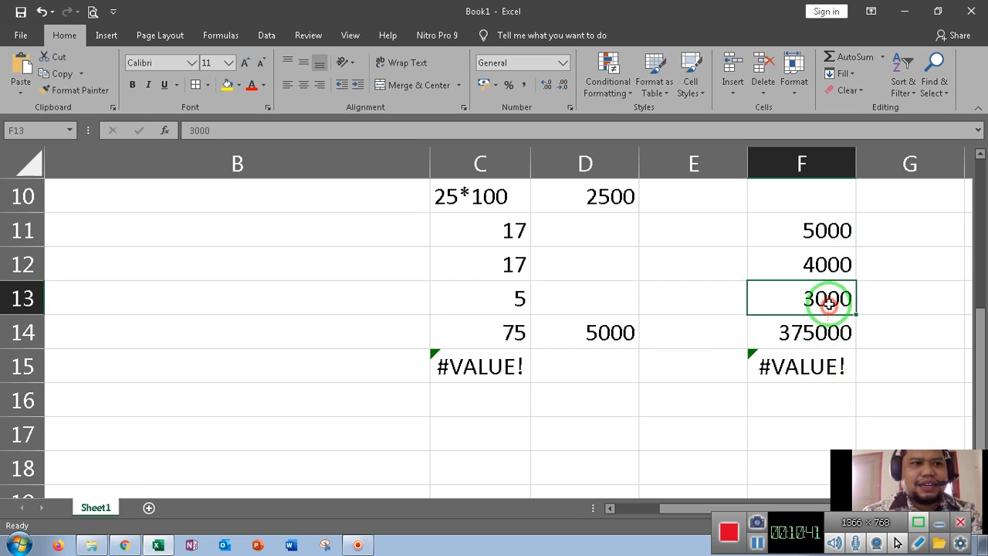
pyautogui.click(825, 262)
pyautogui.click(823, 238)
pyautogui.click(808, 296)
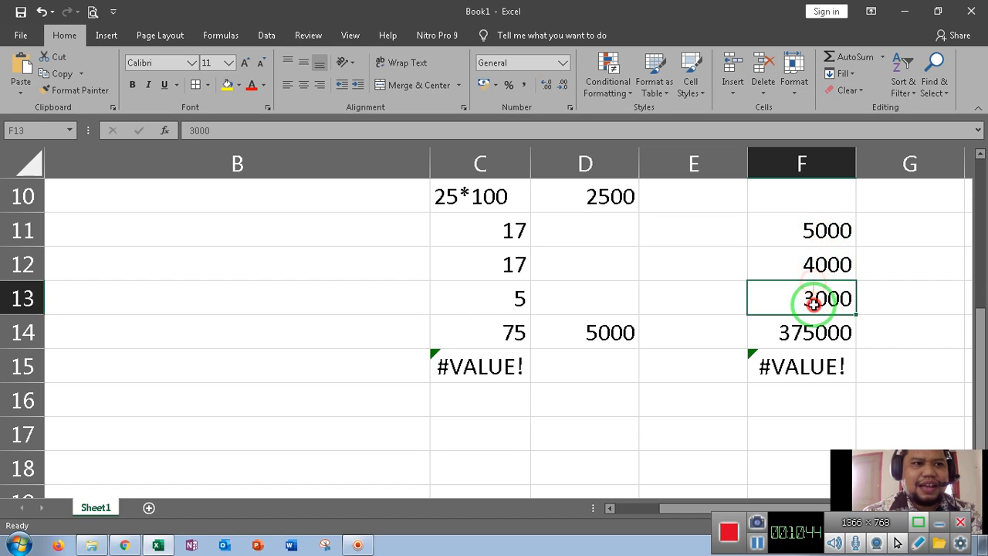
pyautogui.click(815, 322)
pyautogui.click(897, 344)
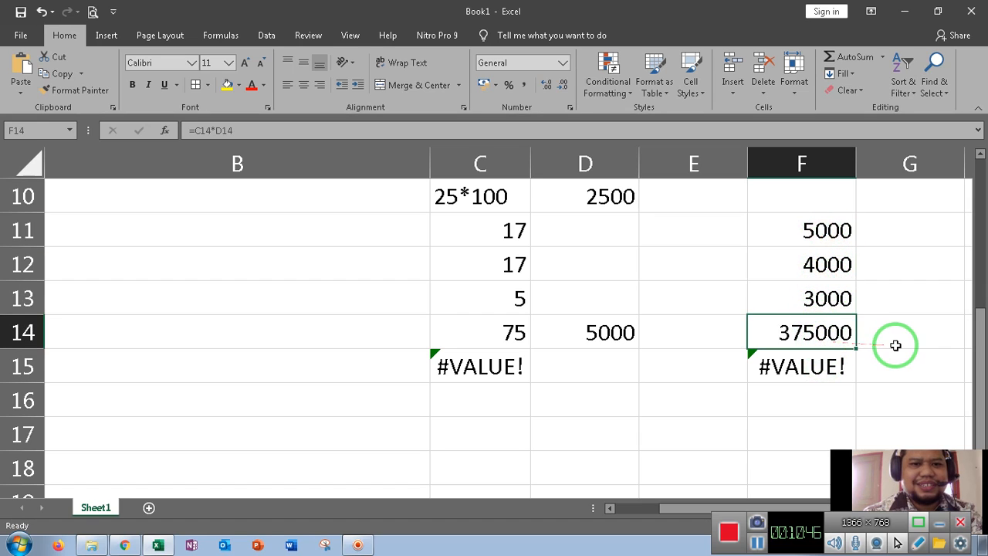
pyautogui.click(900, 235)
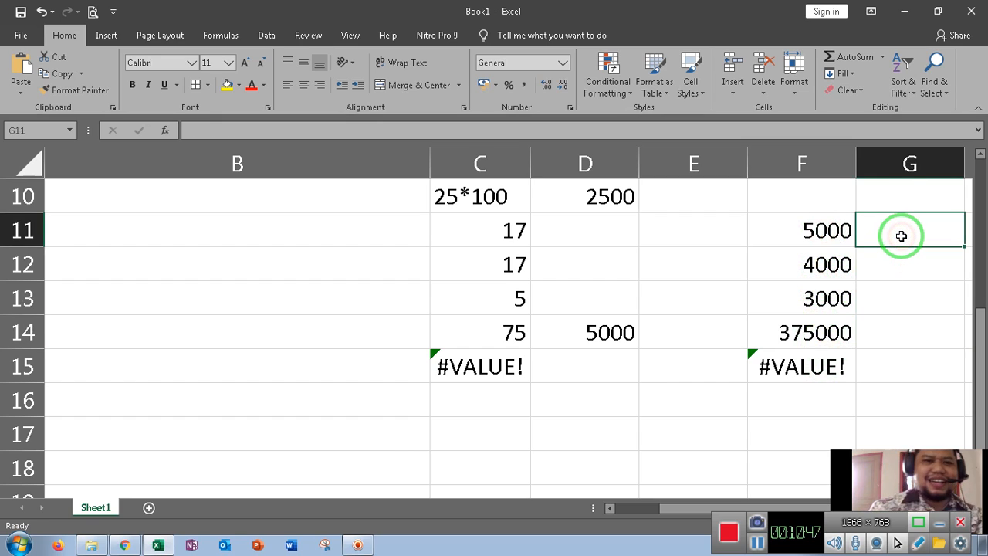
# - Enter the numbers 5000, 4000, 3000 and 375000 in cells G11, G12, G13 and G14
pyautogui.write('5000')
pyautogui.press('Return')
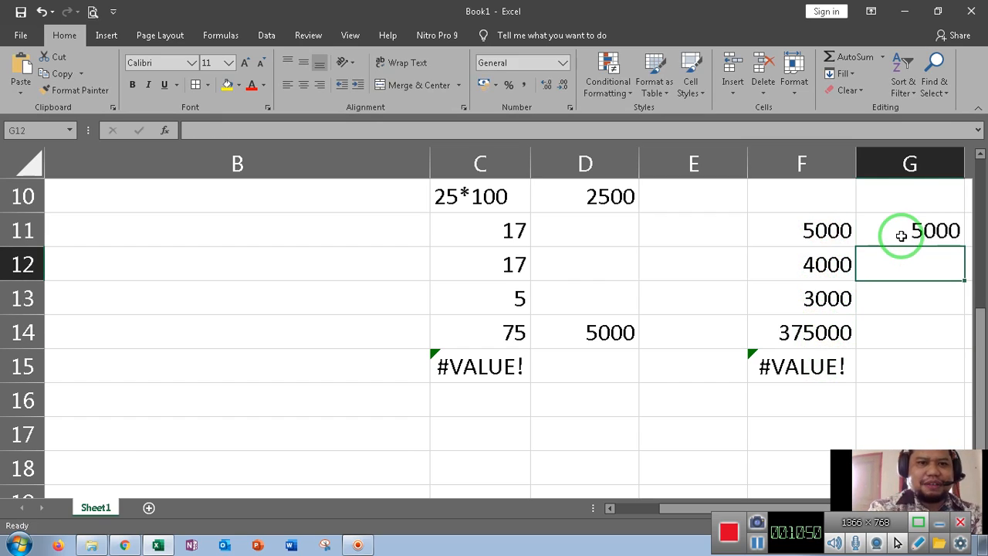
pyautogui.write('4000')
pyautogui.press('Return')
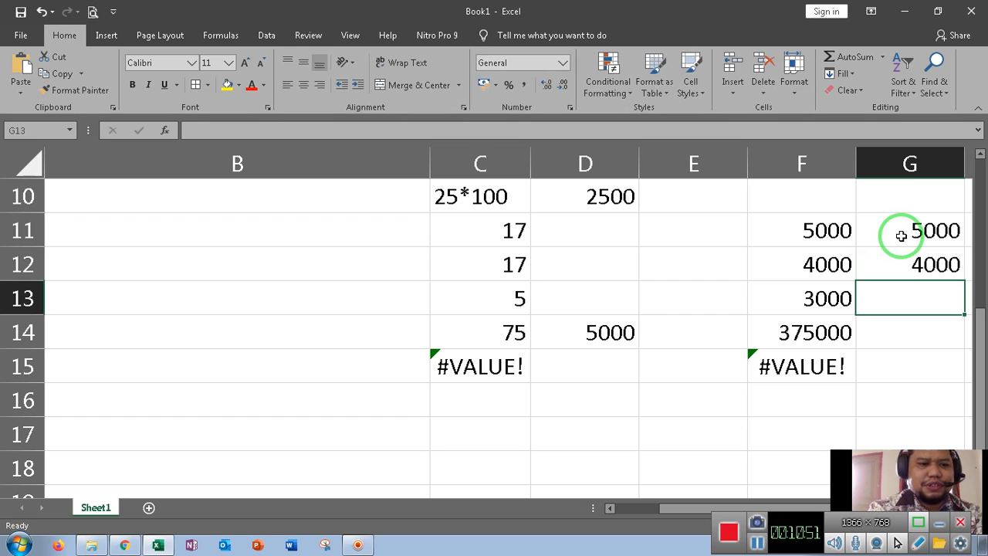
pyautogui.write('3000')
pyautogui.press('Return')
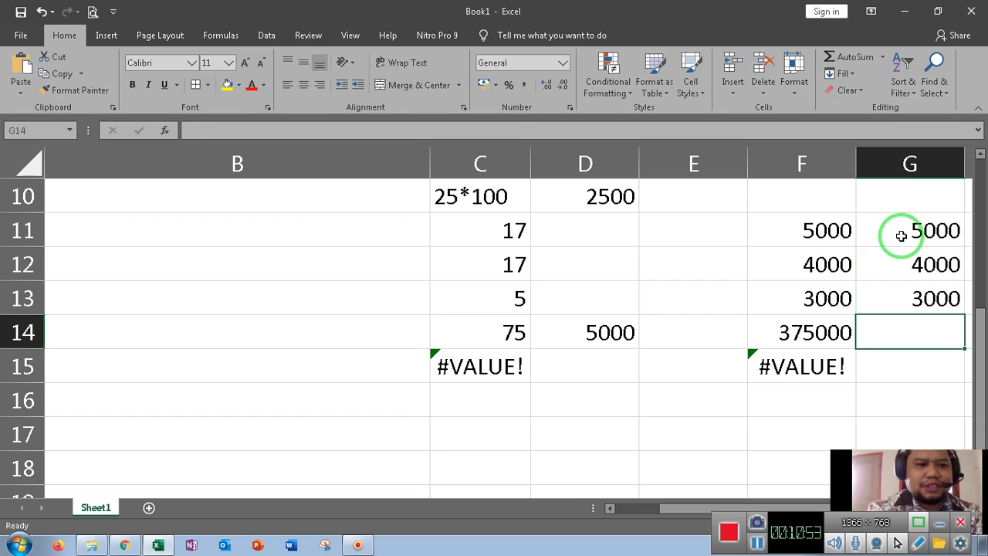
pyautogui.write('375000')
pyautogui.press('Return')
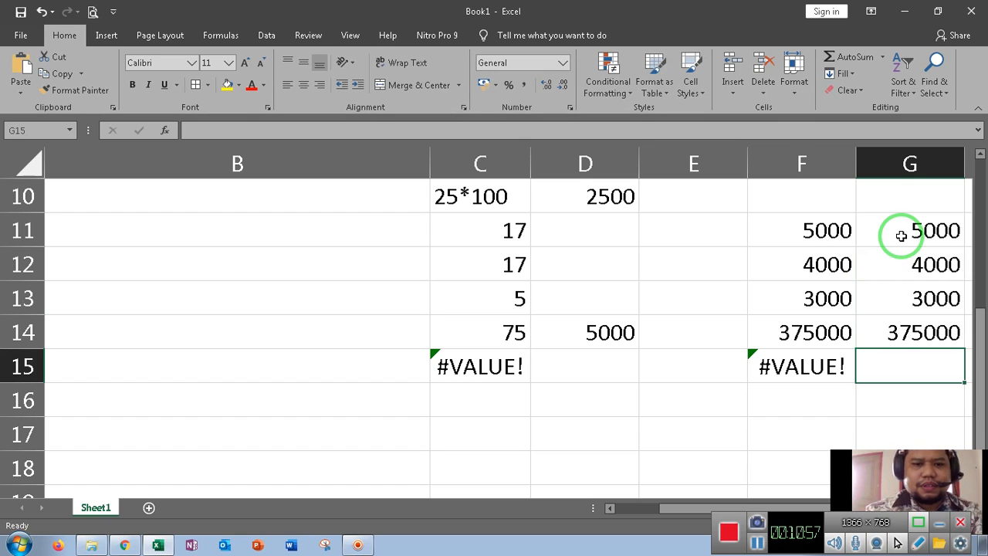
# - Enter the range formula =G11:G14 in cell G15, directly below the column G values, and select that cell
pyautogui.write('=')
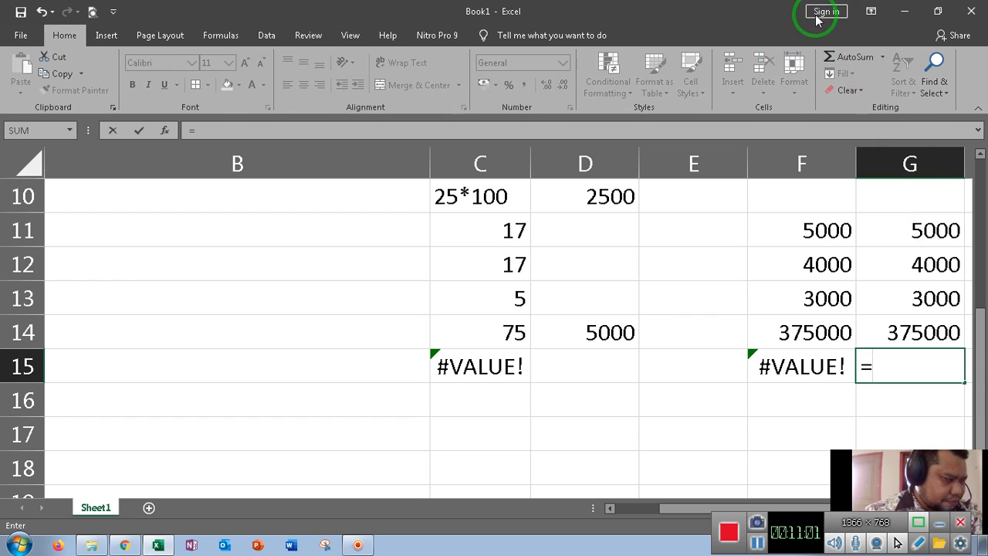
pyautogui.click(893, 235)
pyautogui.moveTo(954, 252); pyautogui.dragTo(965, 343)
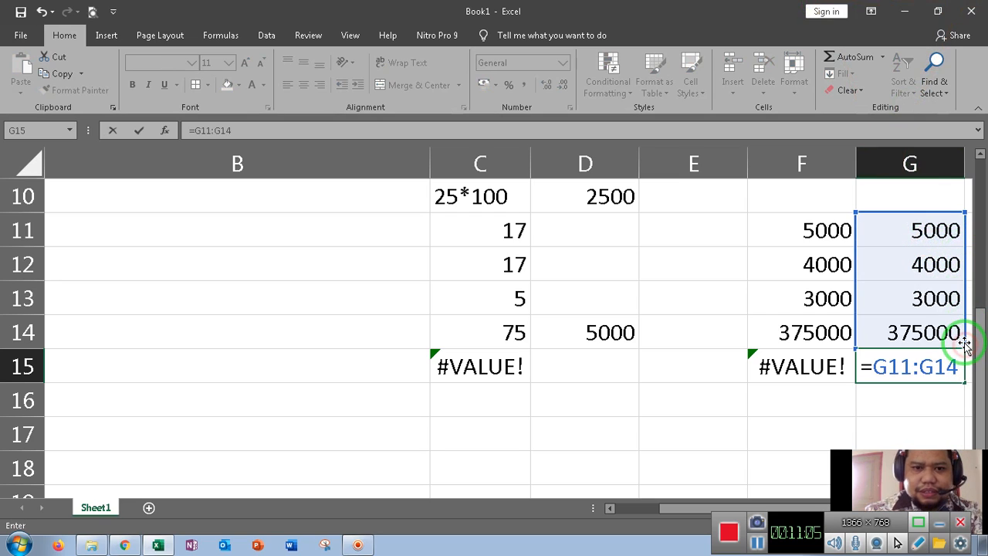
pyautogui.press('Return')
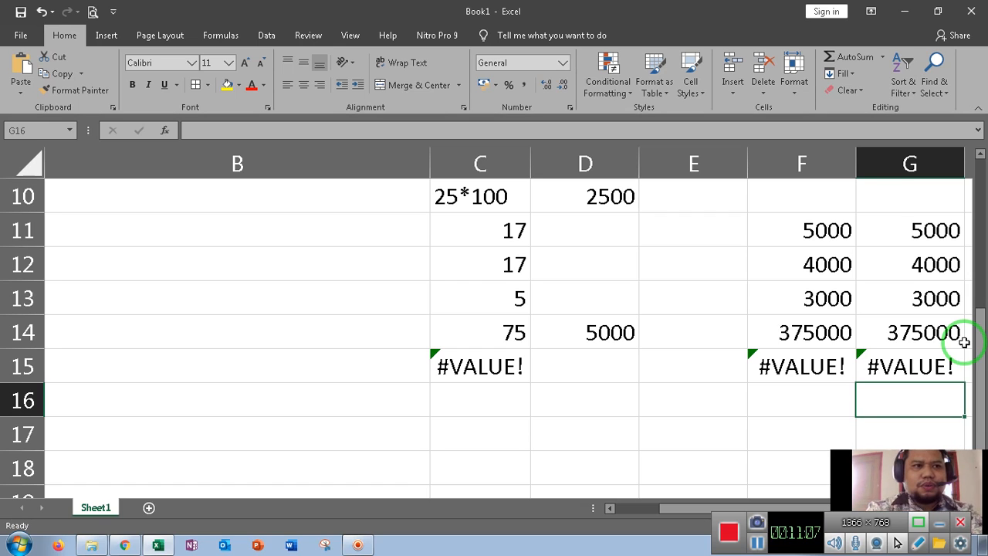
pyautogui.click(916, 369)
# - Replace the range formula in cell C15 with =SUM(C11:C14) and check the resulting cell
pyautogui.click(459, 412)
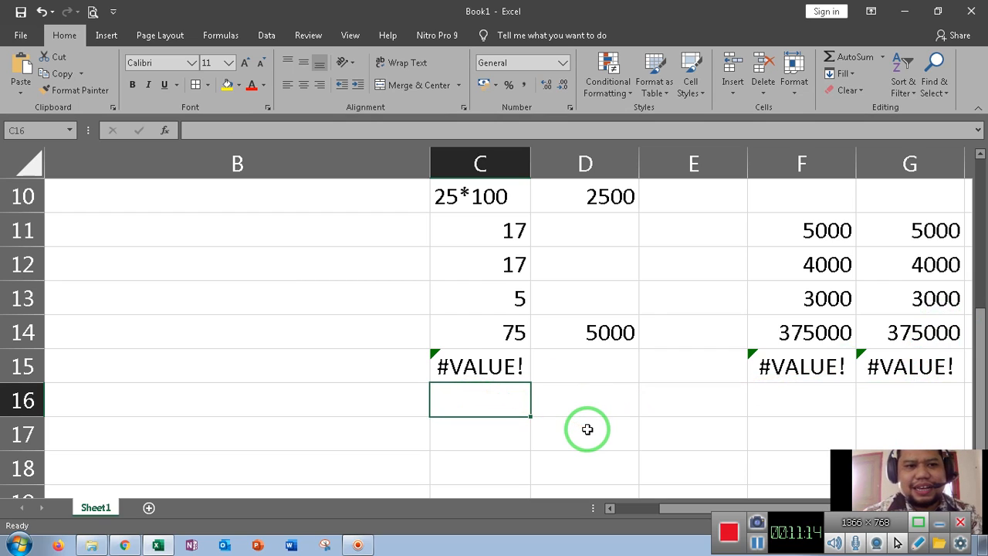
pyautogui.click(490, 375)
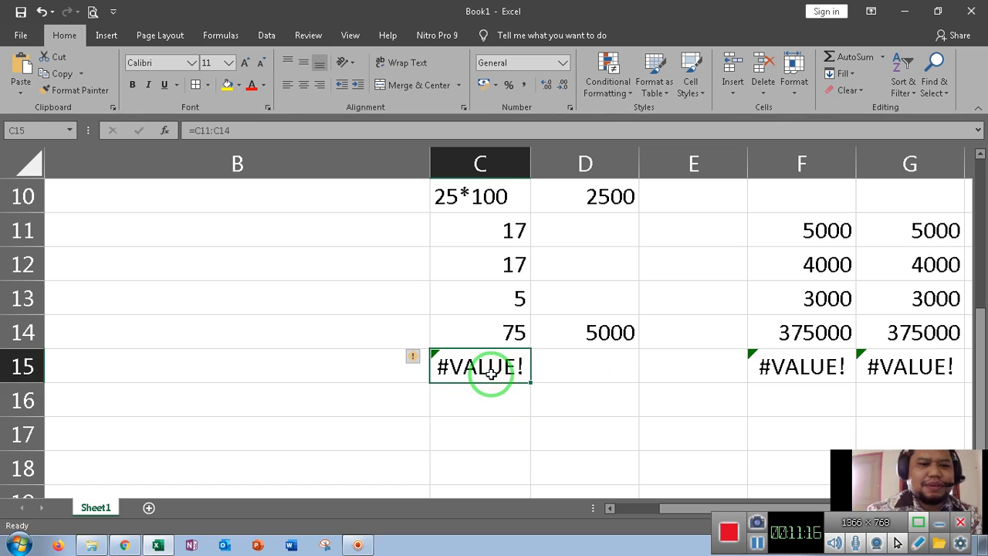
pyautogui.write('=sum')
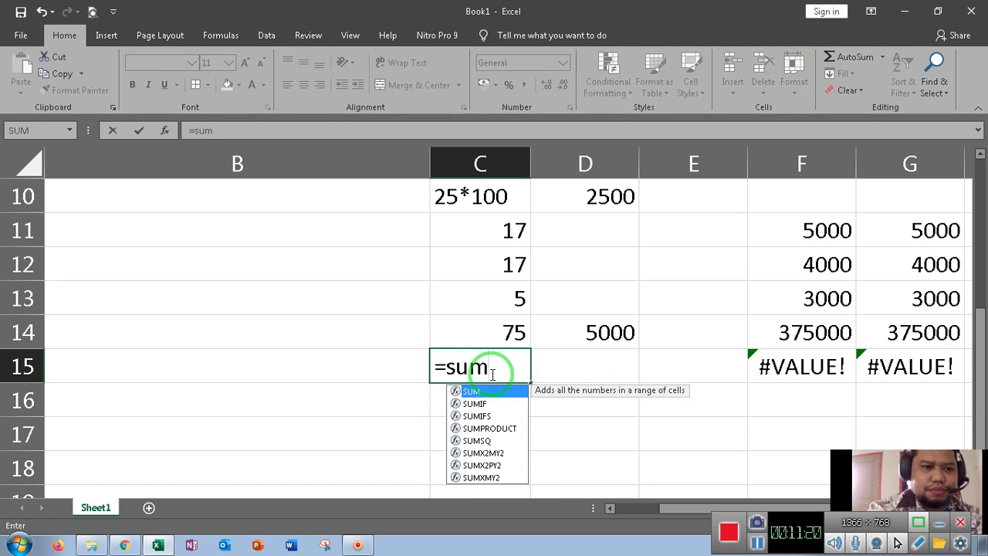
pyautogui.write('(')
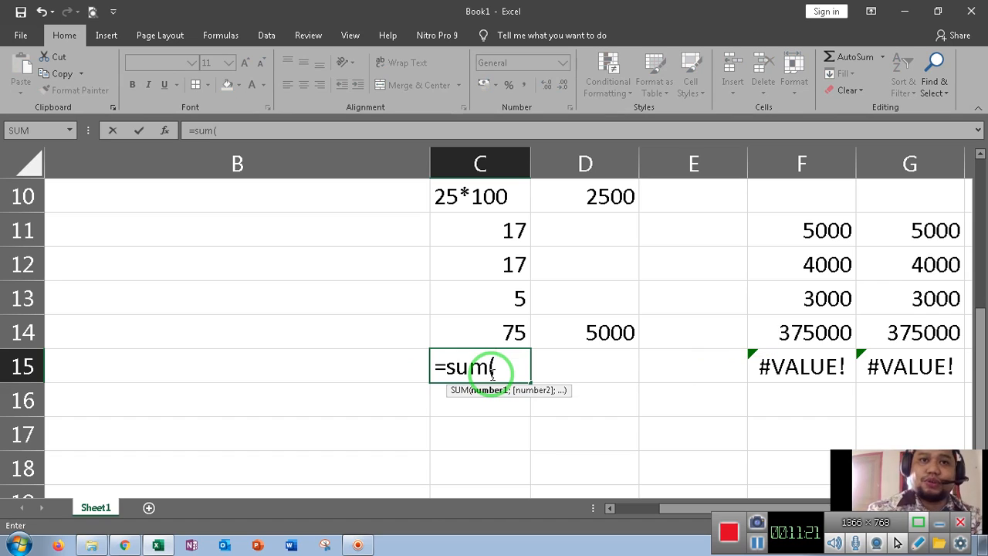
pyautogui.click(498, 228)
pyautogui.moveTo(527, 247); pyautogui.dragTo(529, 335)
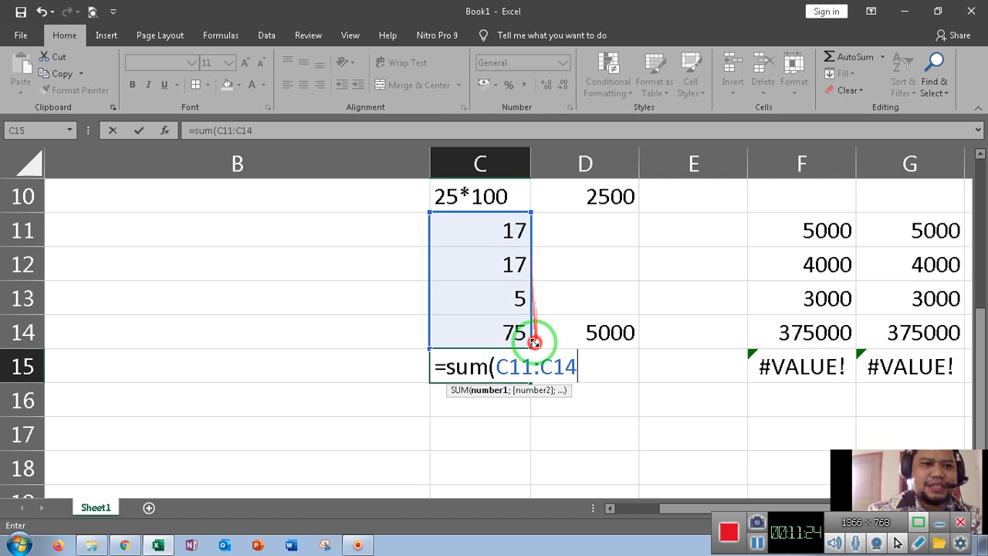
pyautogui.press('Return')
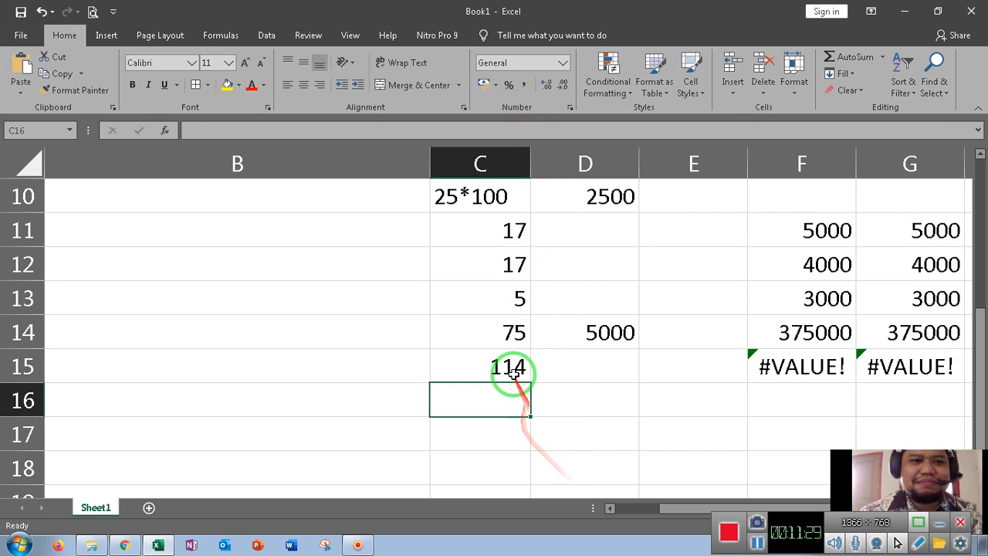
pyautogui.click(522, 368)
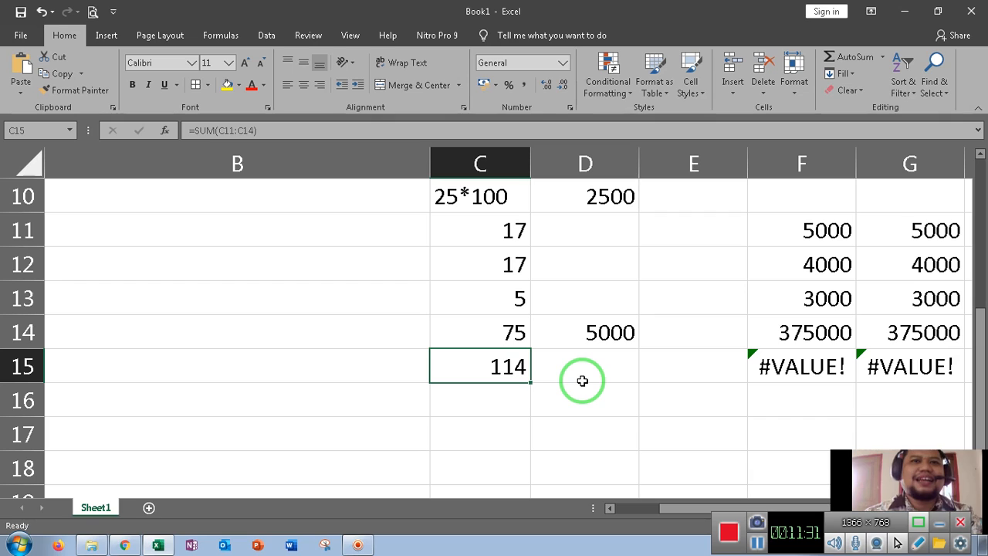